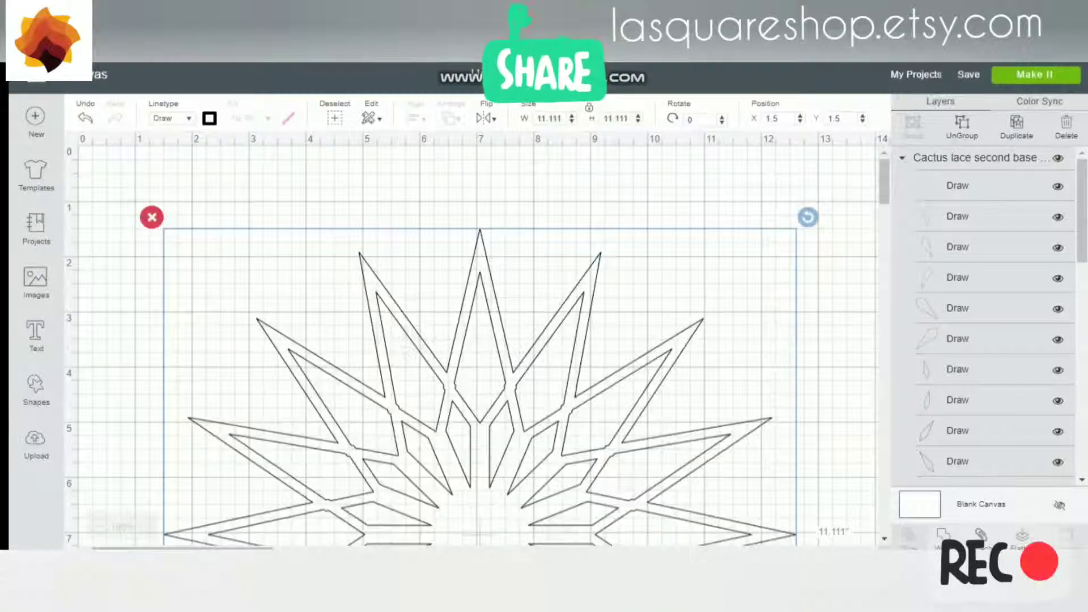
Reposition the lace second base star on the canvas, enlarge it to about 12.2 in wide and scale it back down
scroll(477, 347, "down", 4)
left_click(98, 527)
left_click(97, 527)
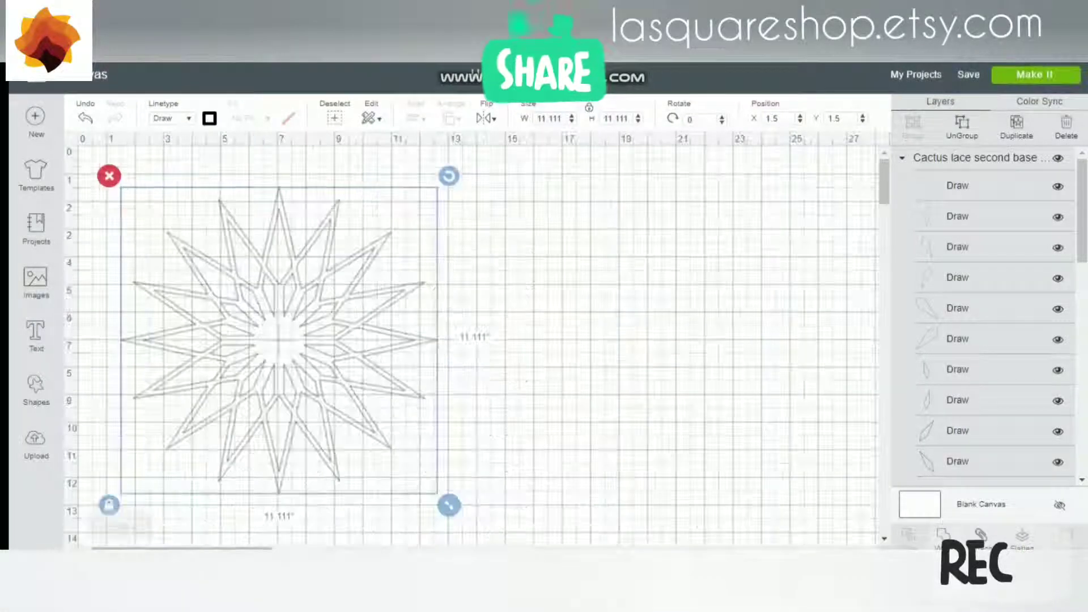
left_click_drag(277, 340, 442, 312)
left_click_drag(614, 477, 647, 511)
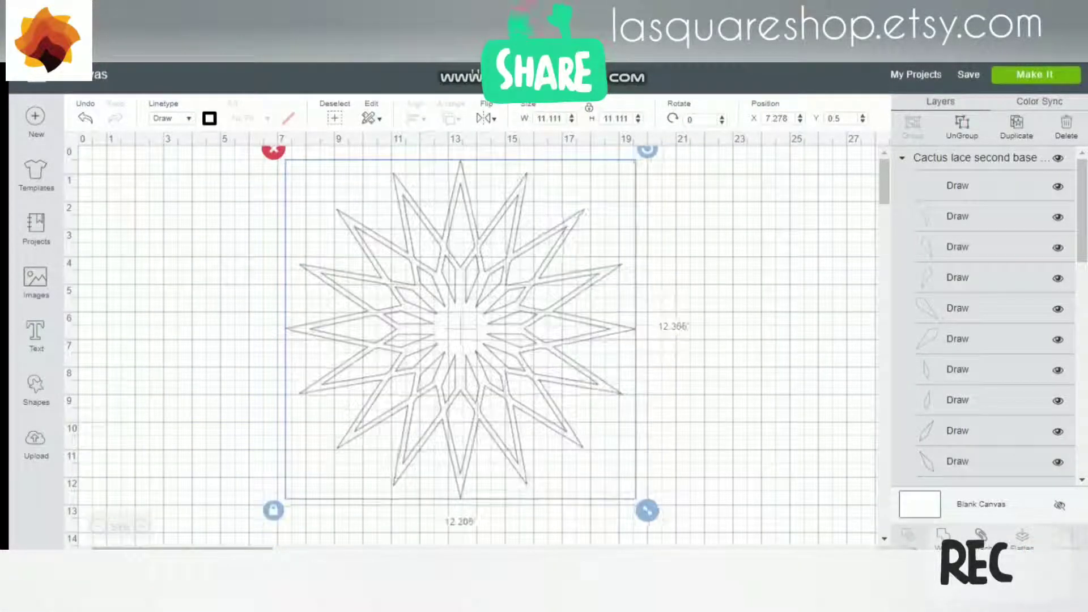
left_click_drag(460, 329, 317, 333)
left_click_drag(503, 515, 379, 396)
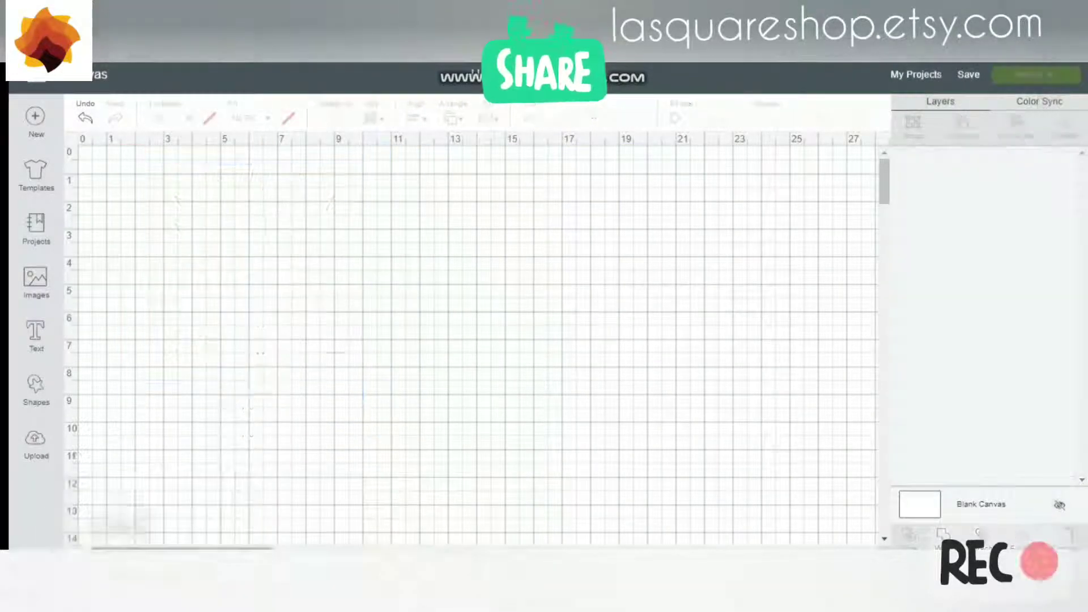
Start an image upload and browse the files in the Center folder of the DXF Centers and bases Cactus summer set
left_click(36, 445)
left_click(306, 308)
left_click(576, 310)
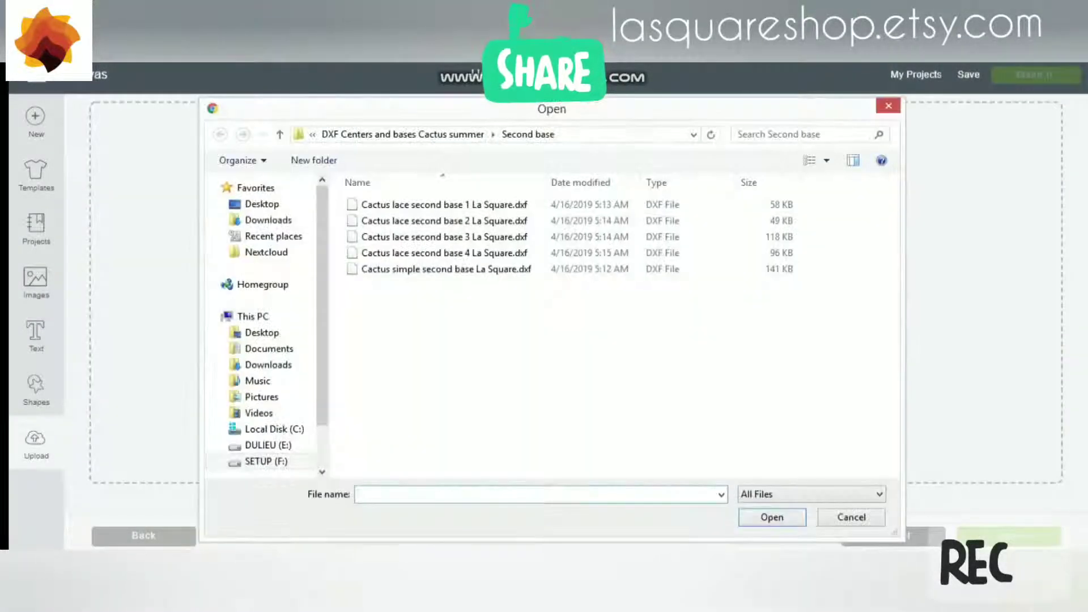
left_click(403, 134)
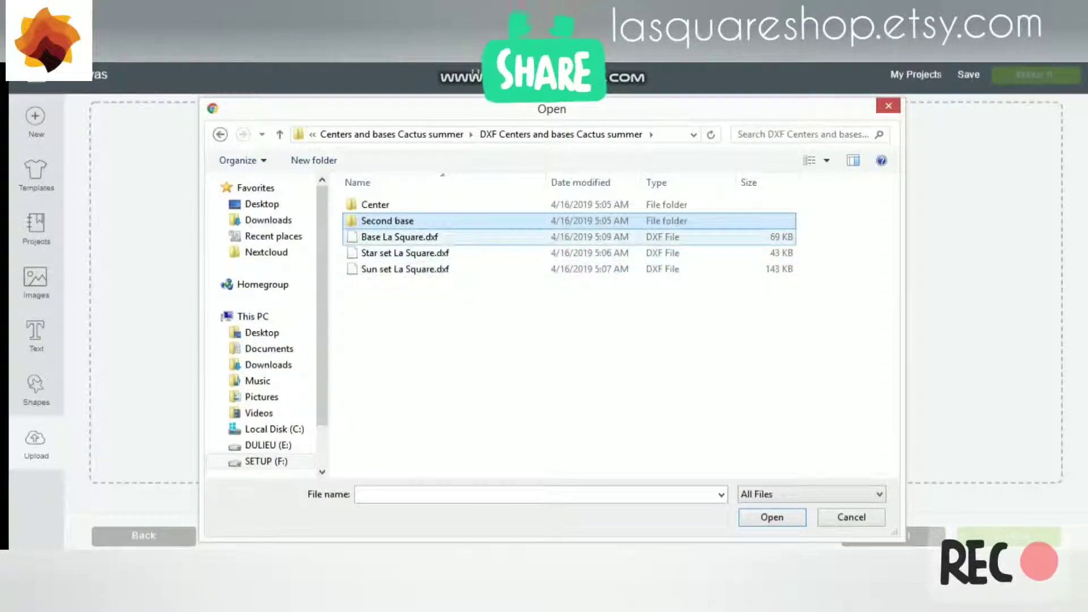
double_click(377, 205)
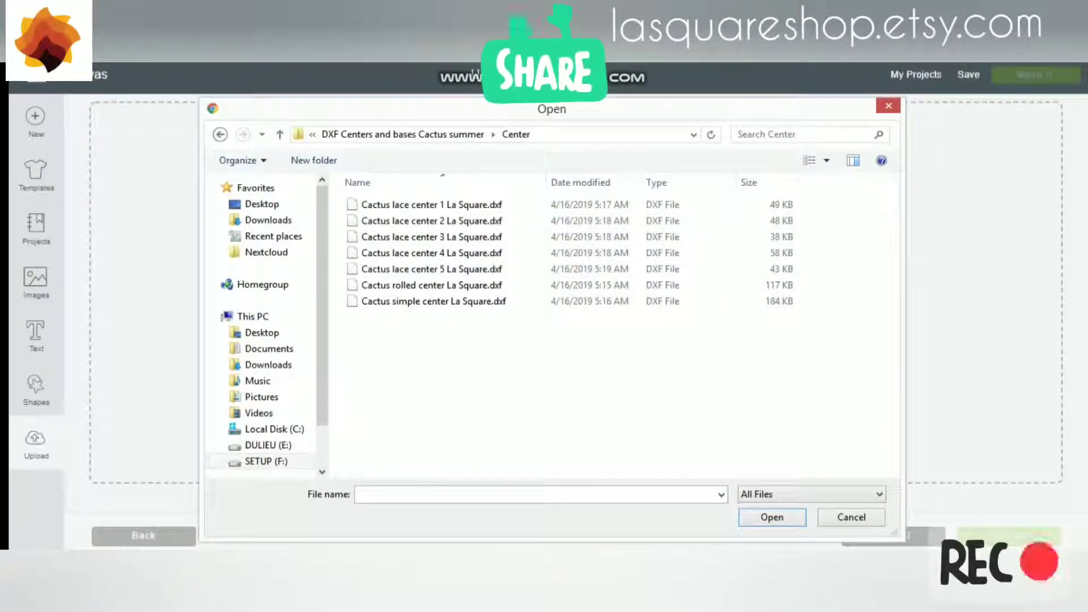
left_click(404, 135)
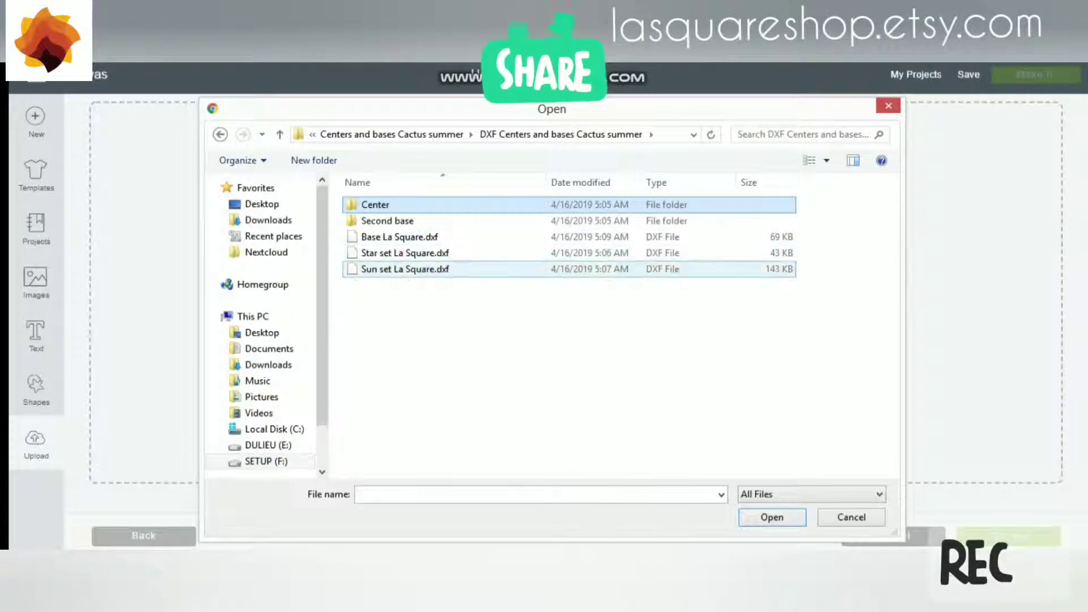
Choose Cactus simple second base La Square.dxf from the DXF set's Second base folder for upload
left_click(403, 134)
double_click(397, 204)
left_click(388, 220)
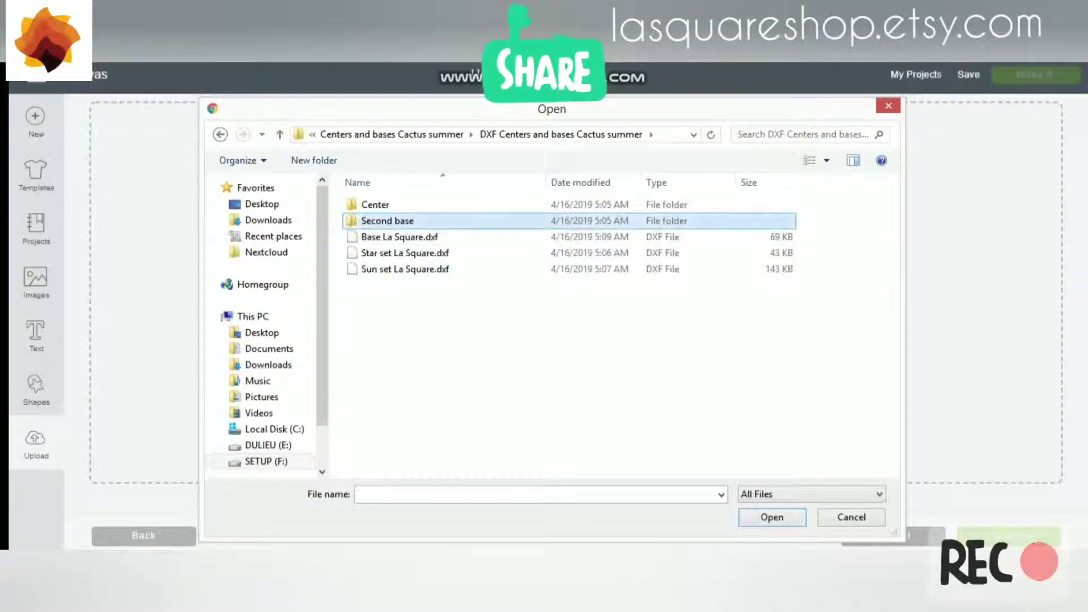
double_click(387, 220)
left_click(405, 269)
left_click(773, 518)
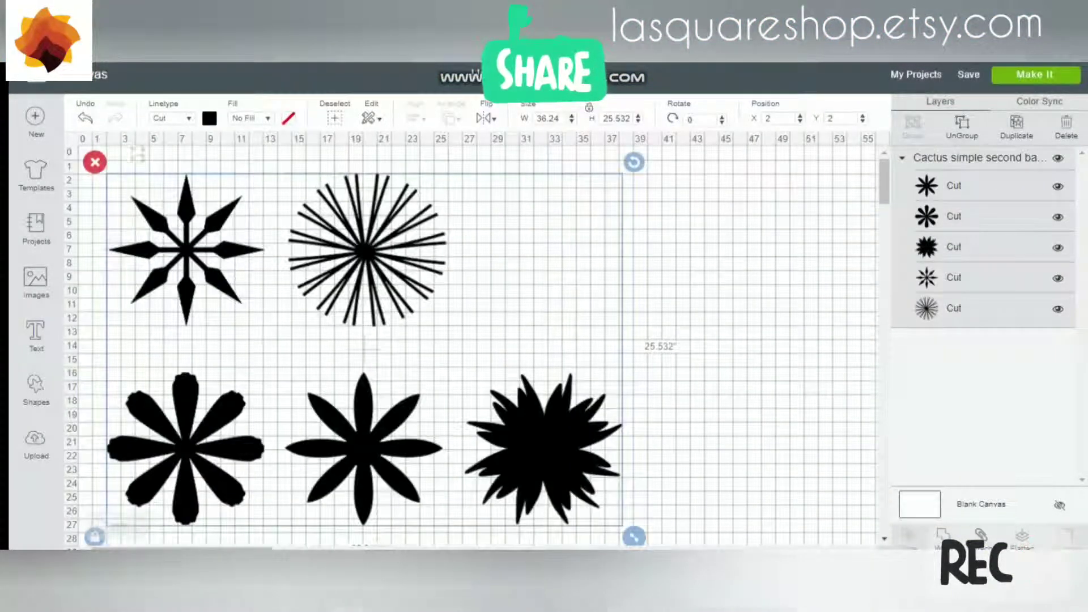
Set the linetype of the simple second base set to Draw and ungroup its shapes
left_click(170, 118)
left_click(173, 158)
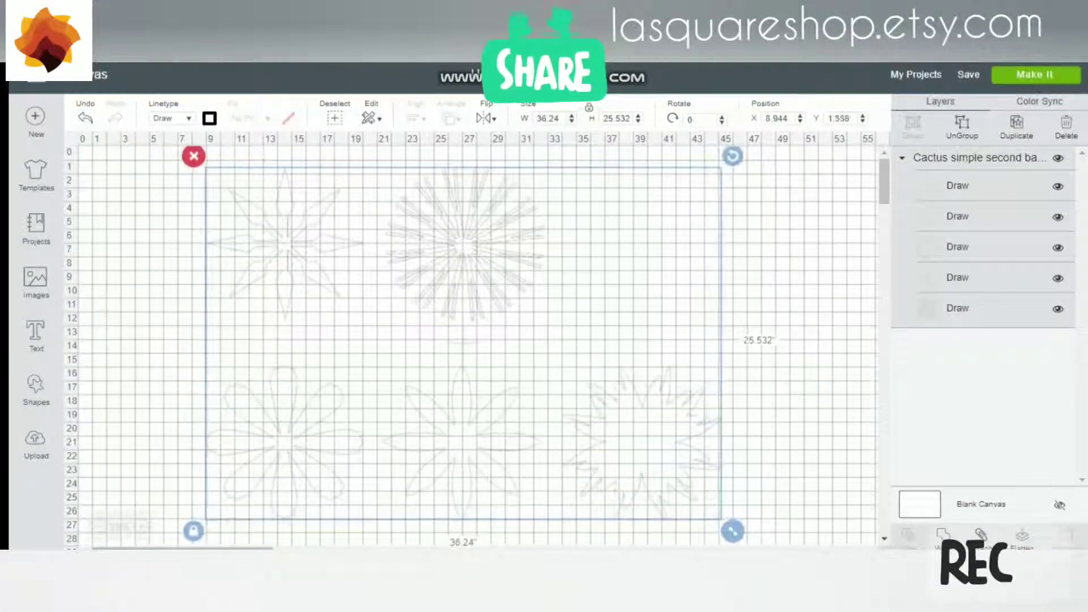
left_click(962, 126)
Move the radiating-line burst away from its neighbours, and delete all five second base shapes from the canvas
left_click(805, 397)
left_click(464, 442)
left_click_drag(465, 245, 572, 244)
left_click(765, 272)
left_click_drag(816, 477, 192, 170)
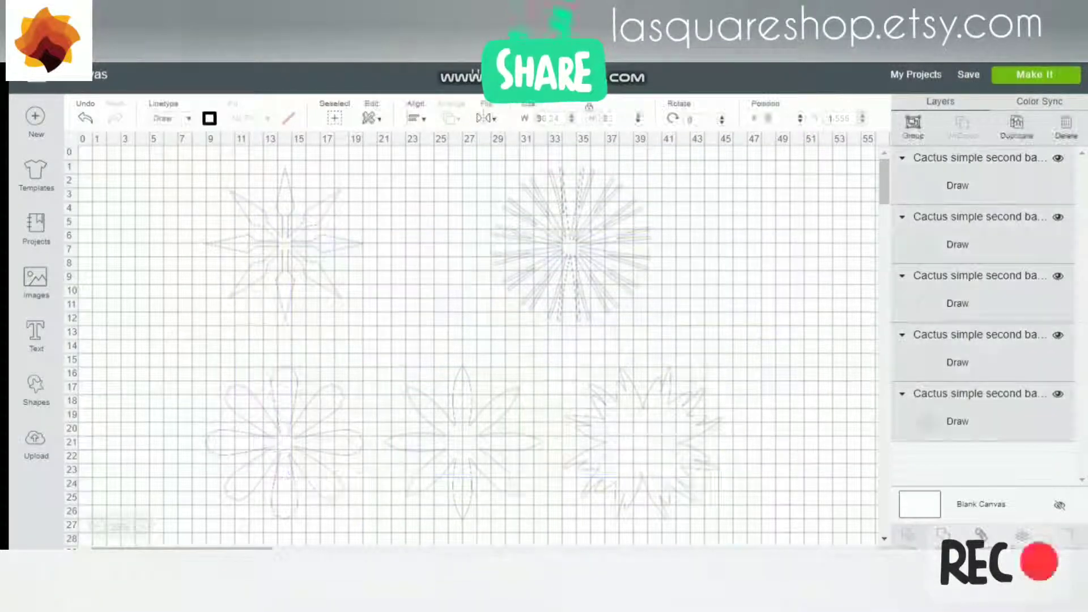
left_click(194, 156)
Load Cactus simple center La Square.dxf from the DXF Center folder as a new image upload
left_click(36, 445)
left_click(309, 307)
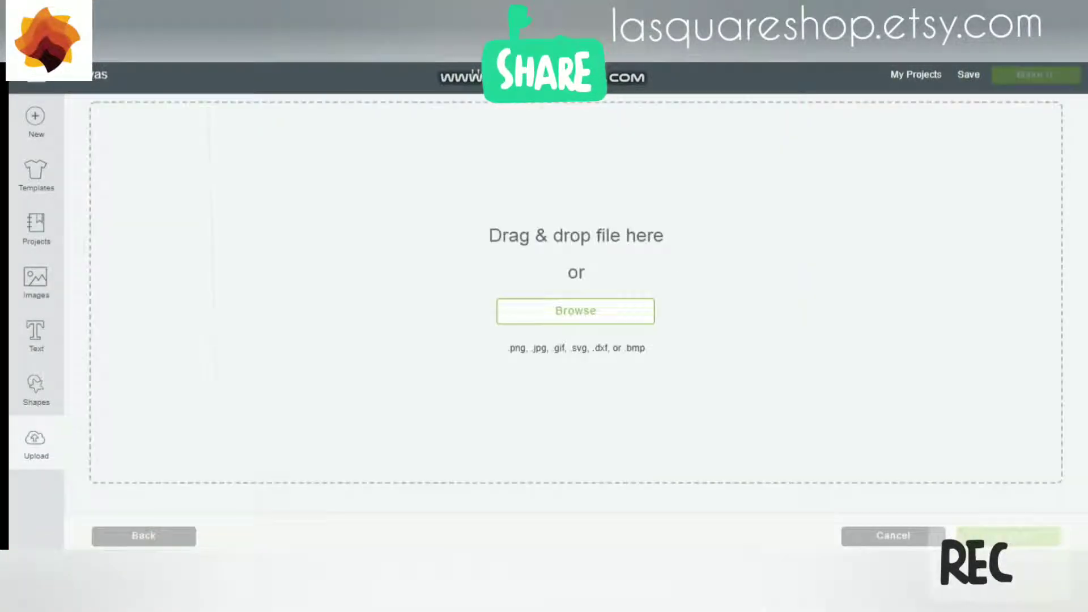
left_click(576, 312)
key("alt+Up")
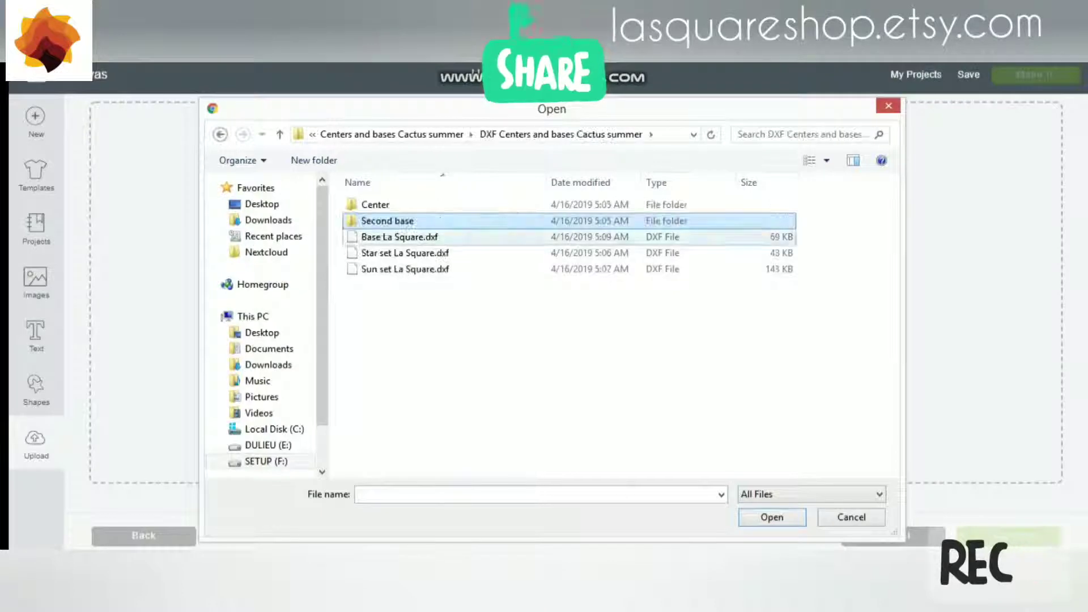
double_click(397, 204)
left_click(434, 301)
key("Return")
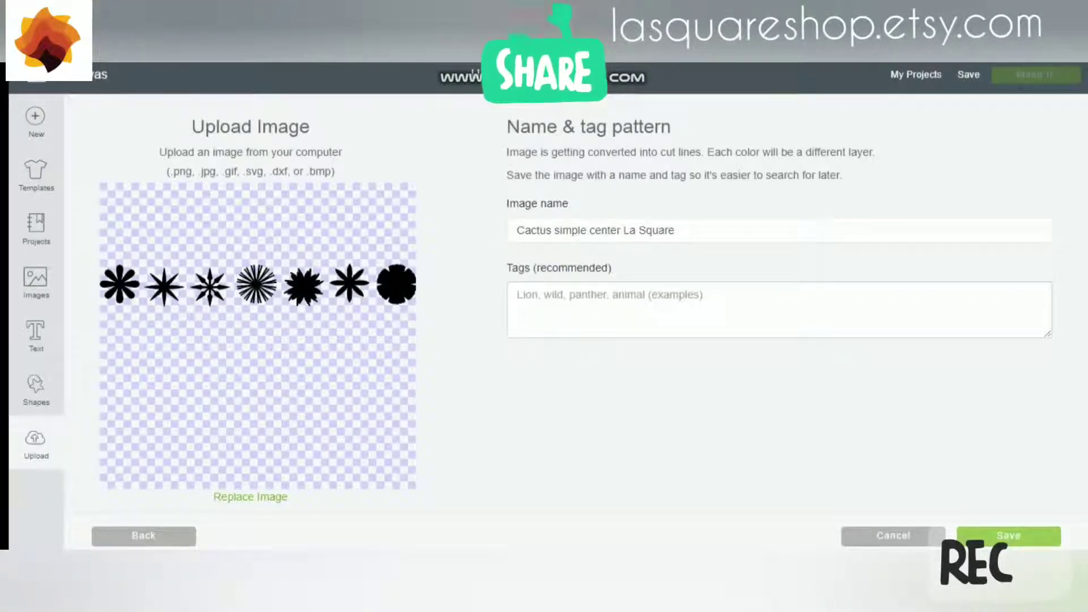
Start replacing the uploaded image and look through the Cactus lace center files in the DXF Center folder
left_click(251, 497)
left_click(576, 311)
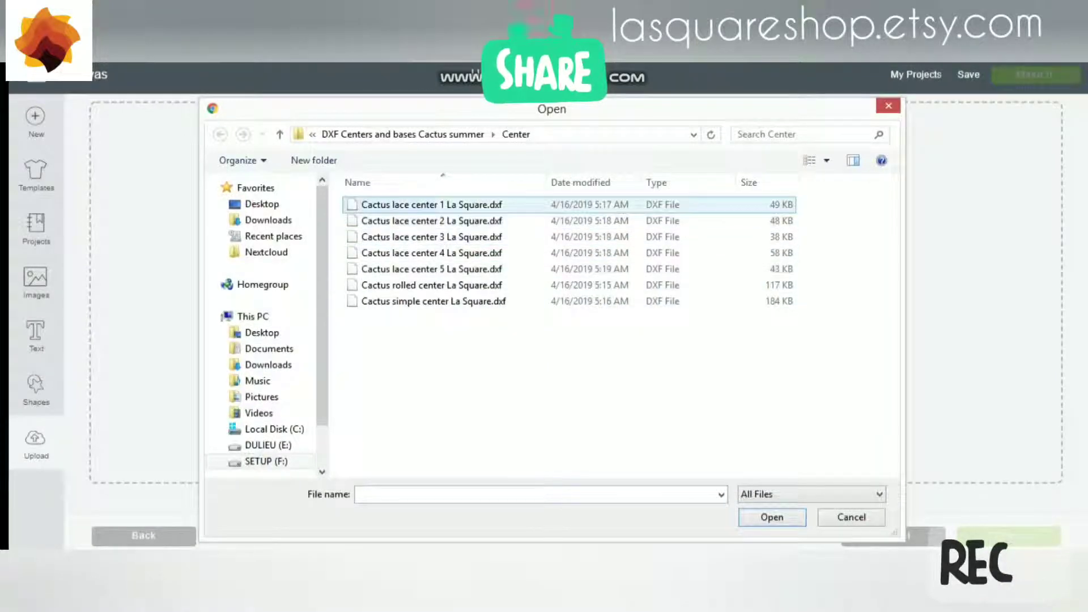
left_click(432, 204)
left_click(432, 237)
left_click(432, 205)
left_click(432, 221)
left_click(432, 205)
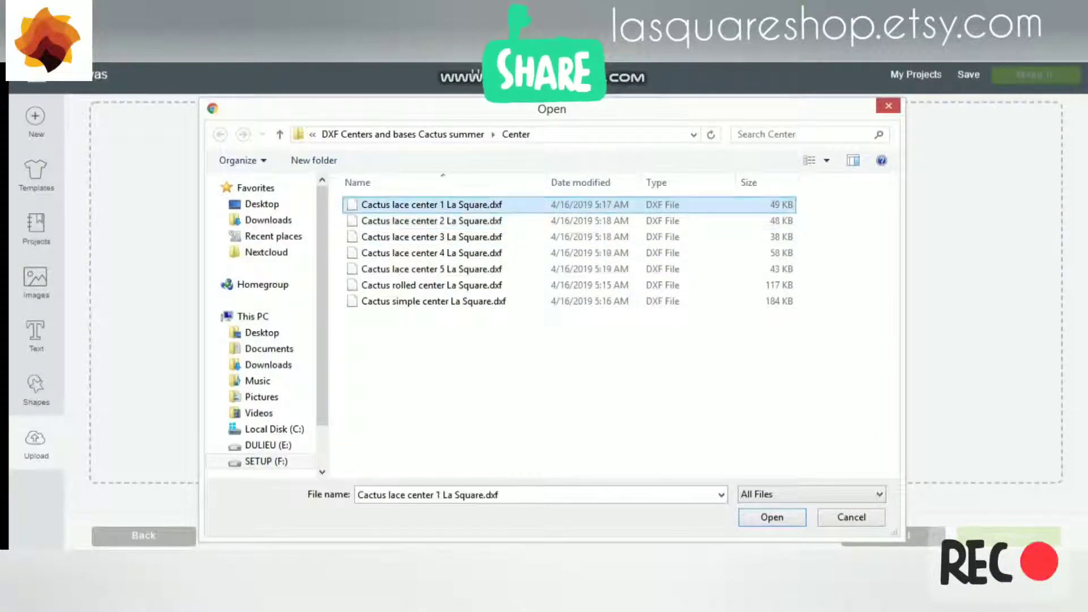
left_click(432, 221)
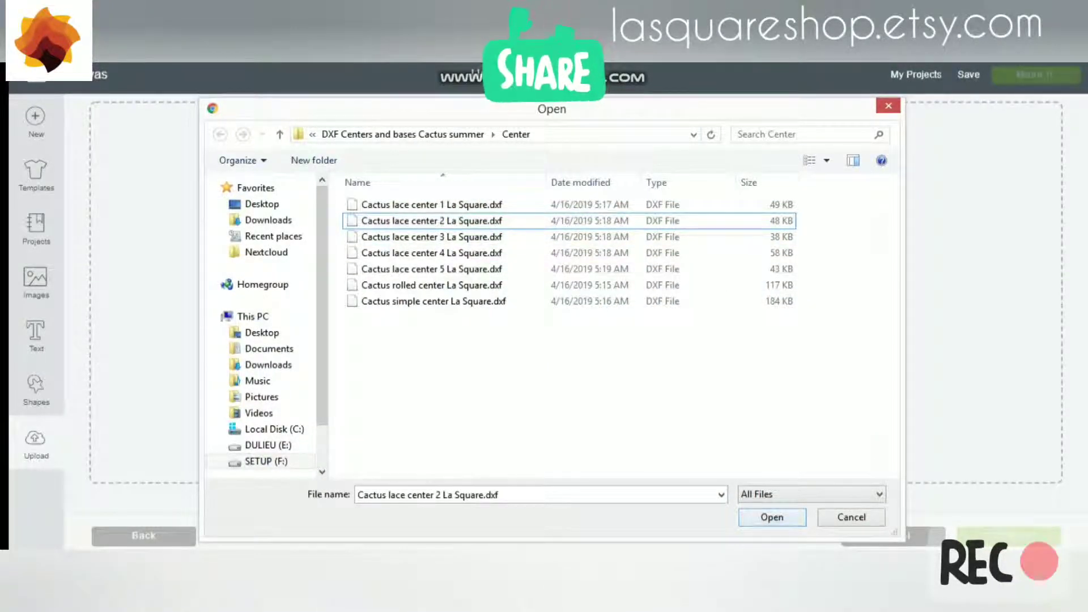
Browse the SVG Second base folder with large icons, select Centers and bases Cactus summer La Square-35, and revisit the SVG set
left_click(279, 134)
double_click(391, 253)
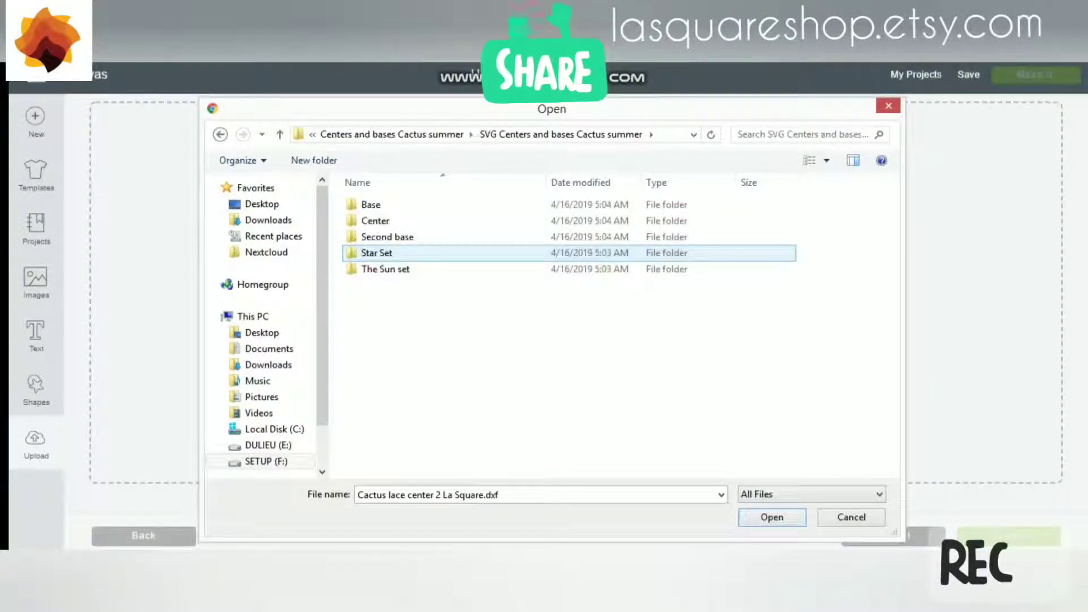
key("Return")
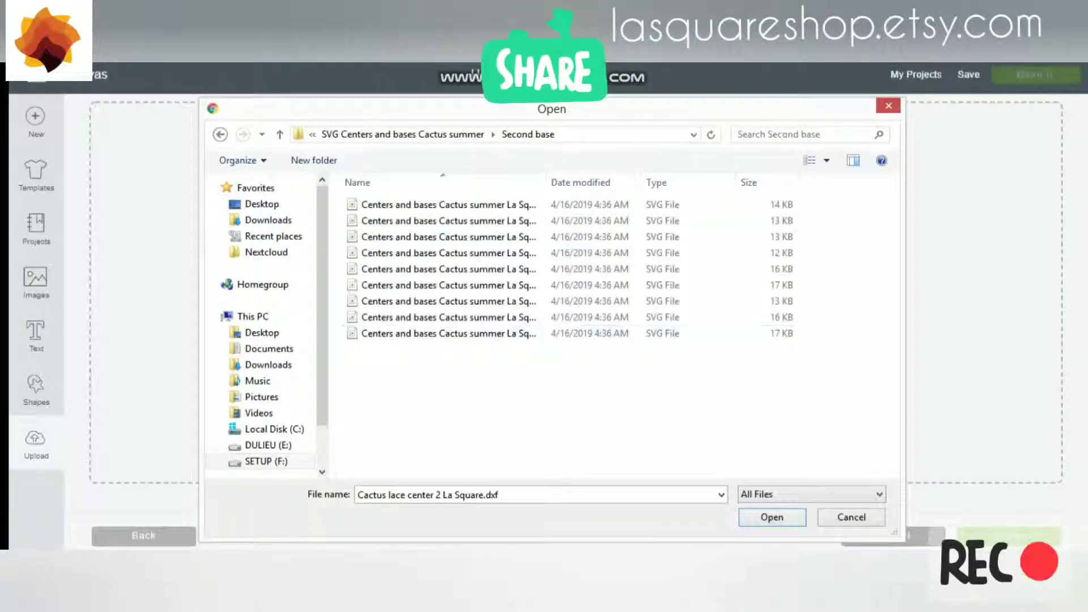
right_click(397, 190)
mouse_move(432, 187)
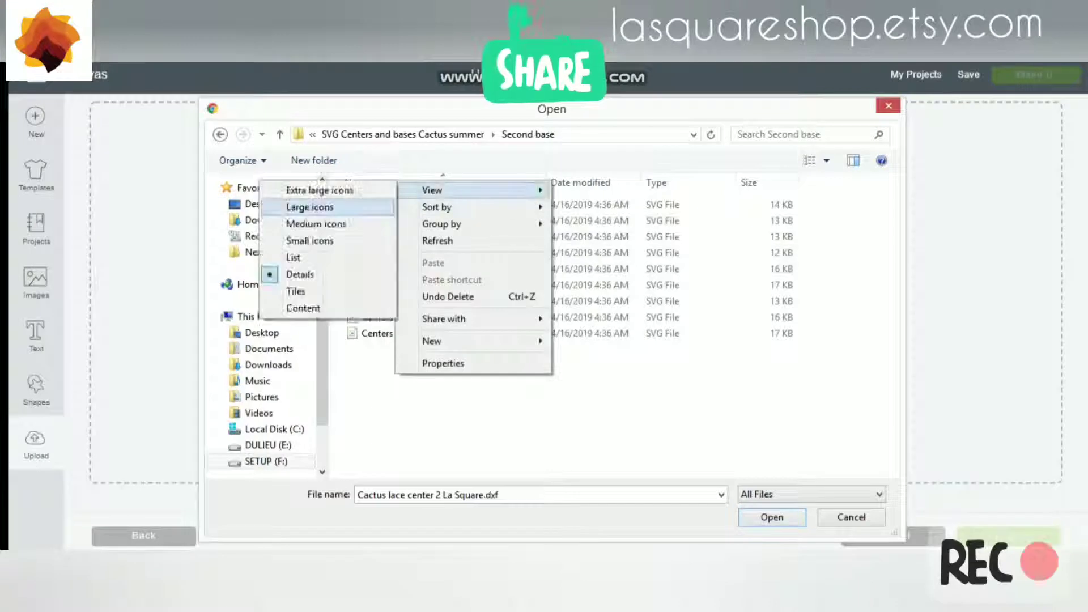
left_click(316, 207)
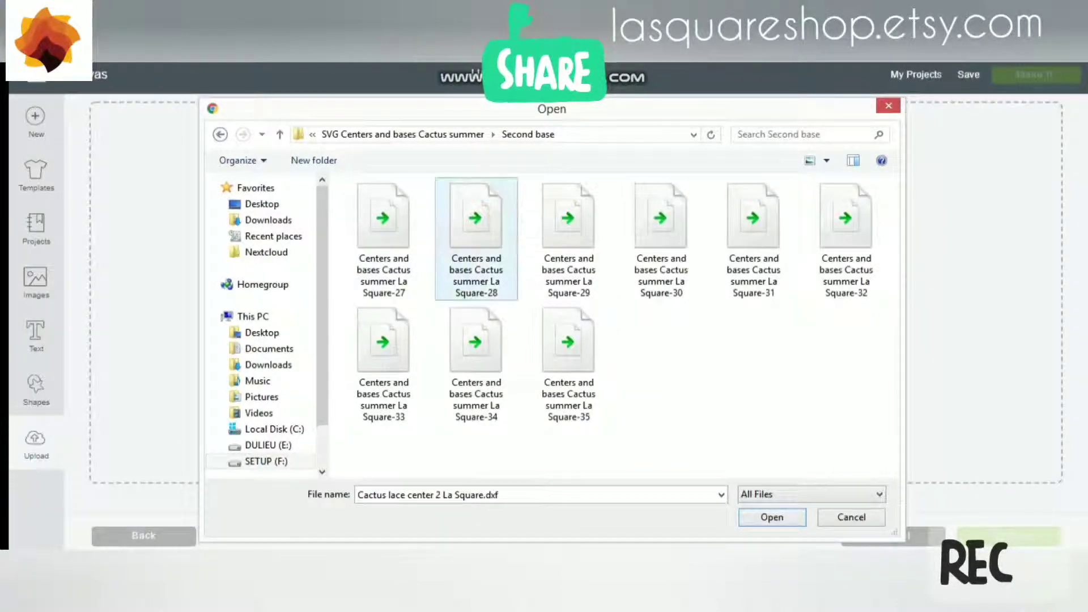
left_click(569, 363)
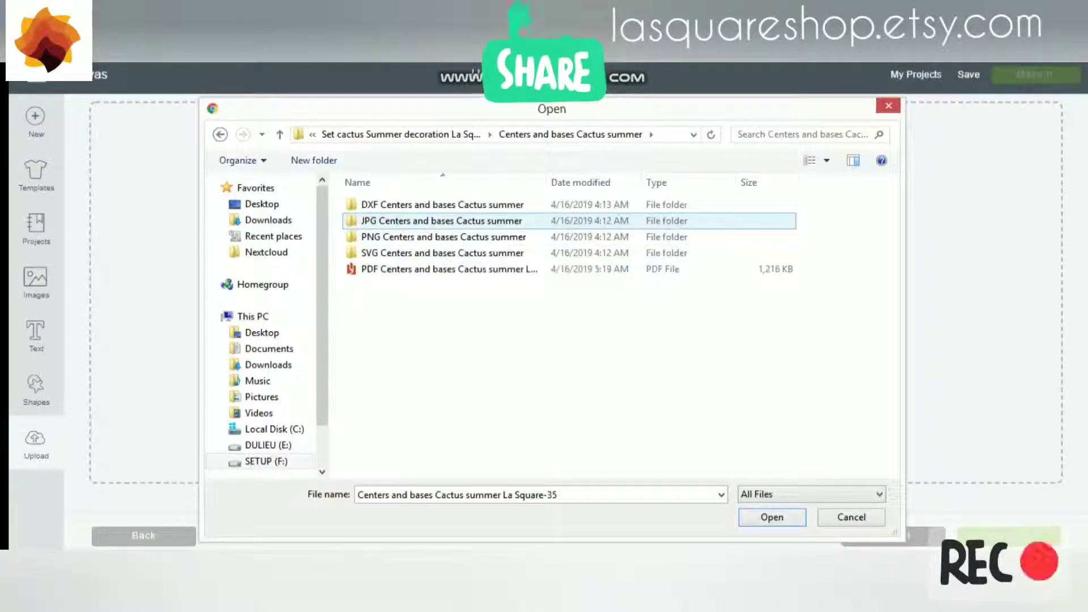
double_click(442, 252)
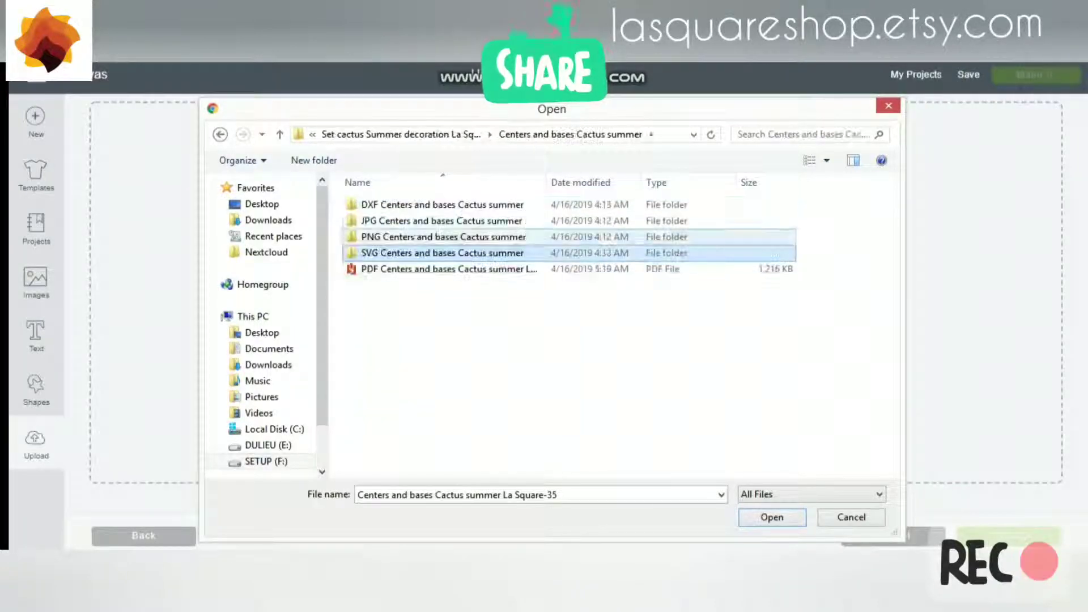
Upload Sun set La Square.dxf from the DXF Centers and bases Cactus summer folder and pick it for the canvas
double_click(442, 204)
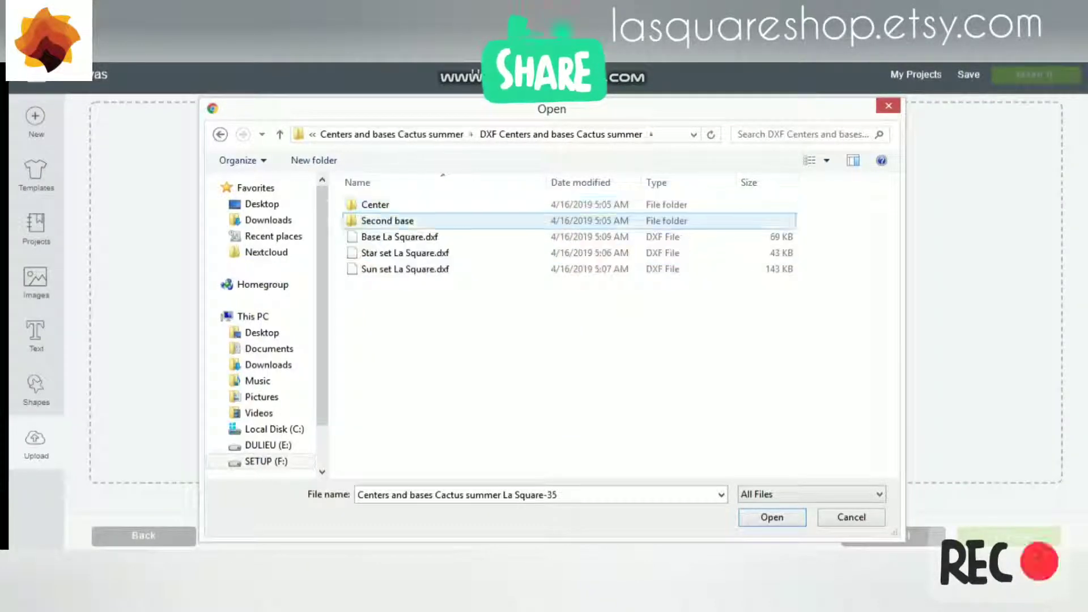
left_click(399, 237)
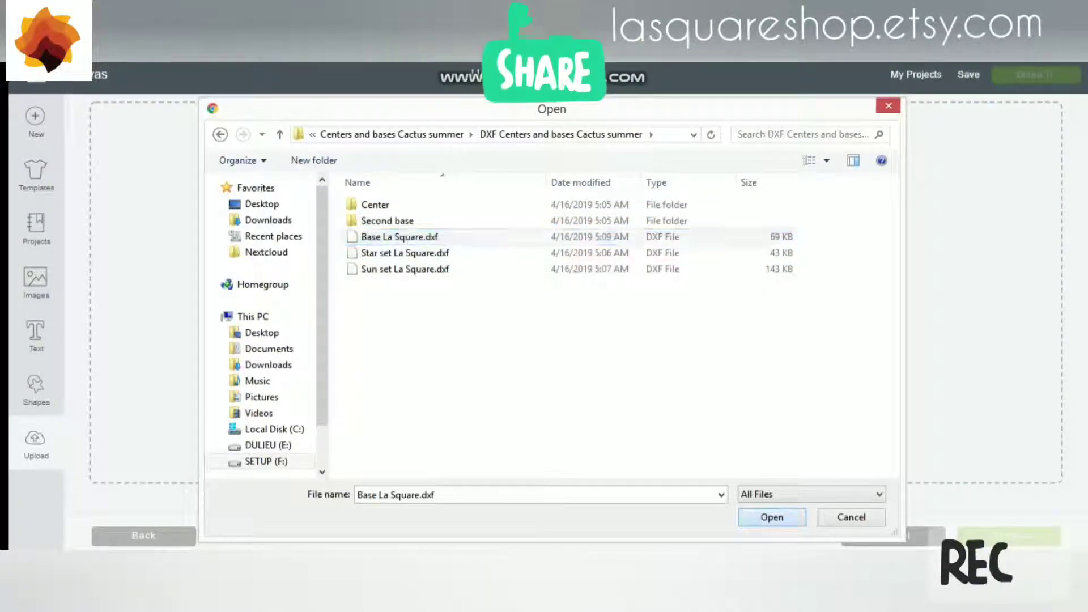
left_click(482, 254)
double_click(425, 269)
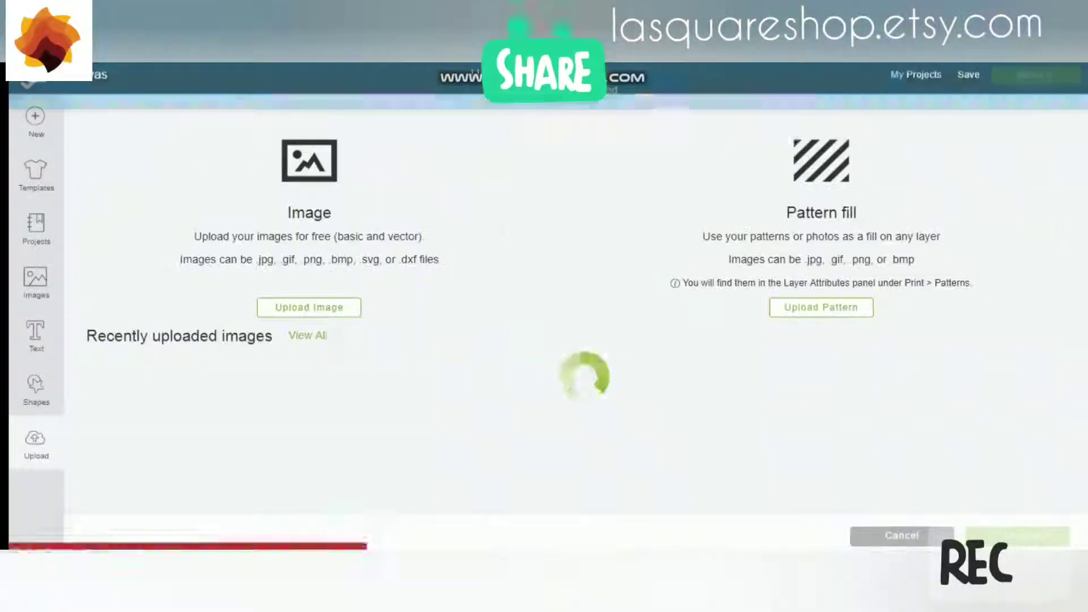
left_click(168, 432)
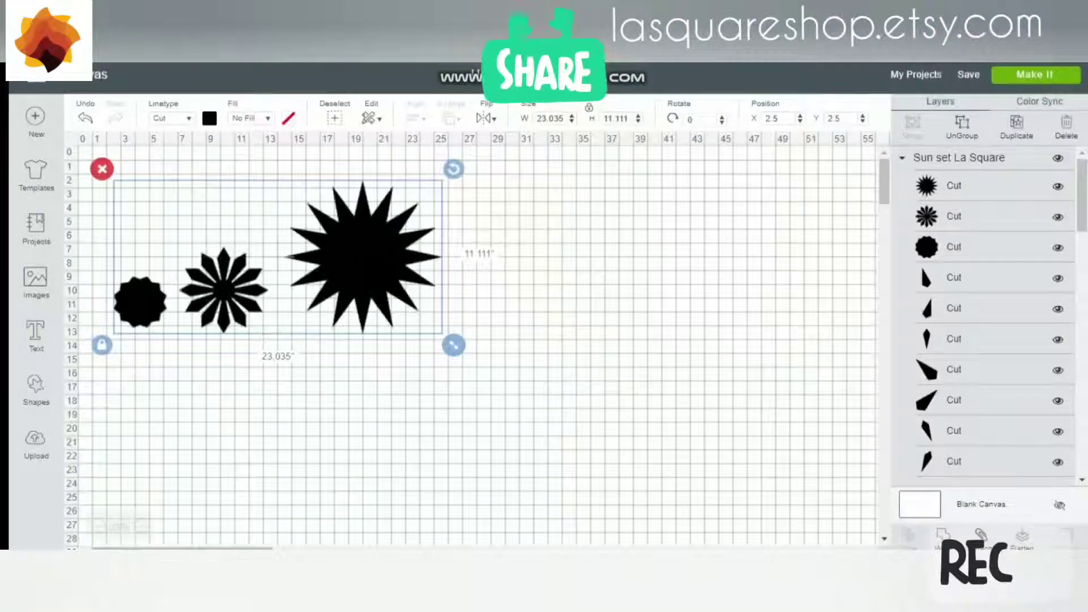
Move the sun set to about X 16.8, Y 4.8 and set its linetype to Draw
left_click_drag(277, 258, 482, 291)
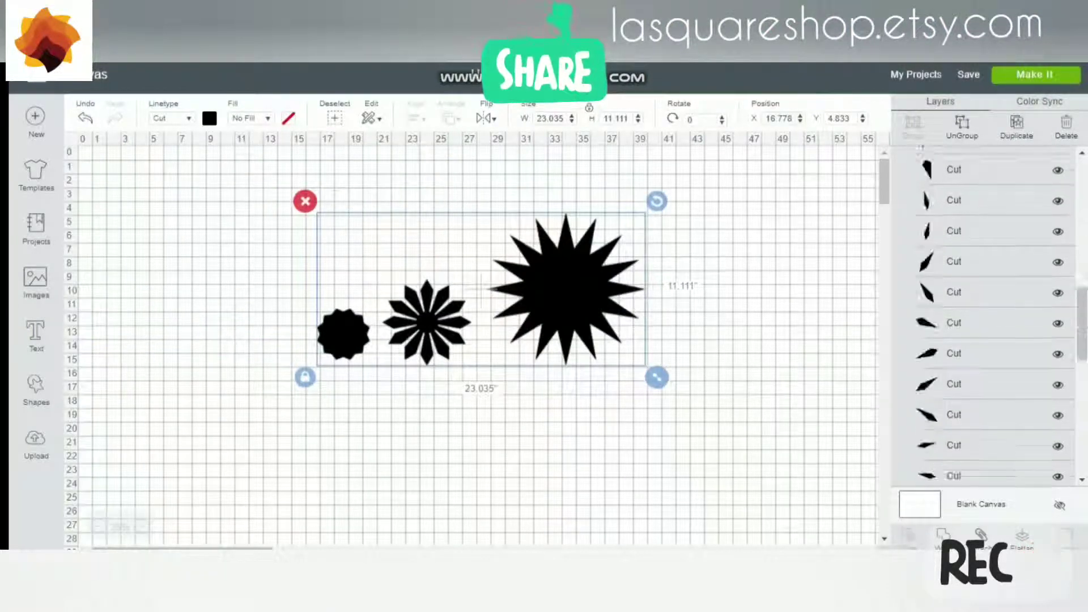
left_click(170, 118)
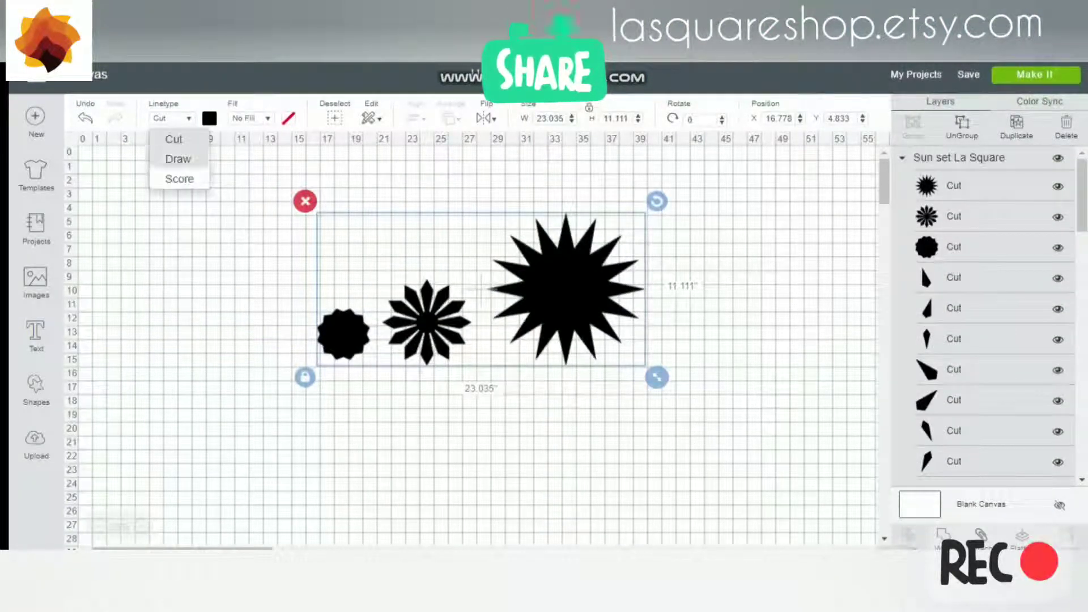
left_click(170, 158)
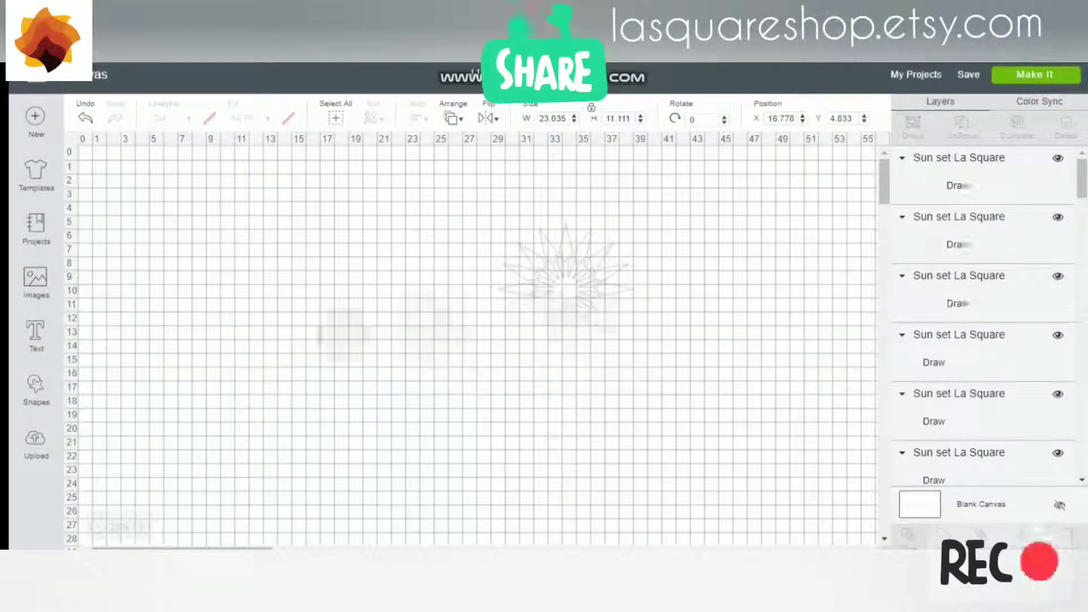
Group the large star's pieces and space the star and the medium flower farther from the small rosette
left_click_drag(525, 201, 724, 394)
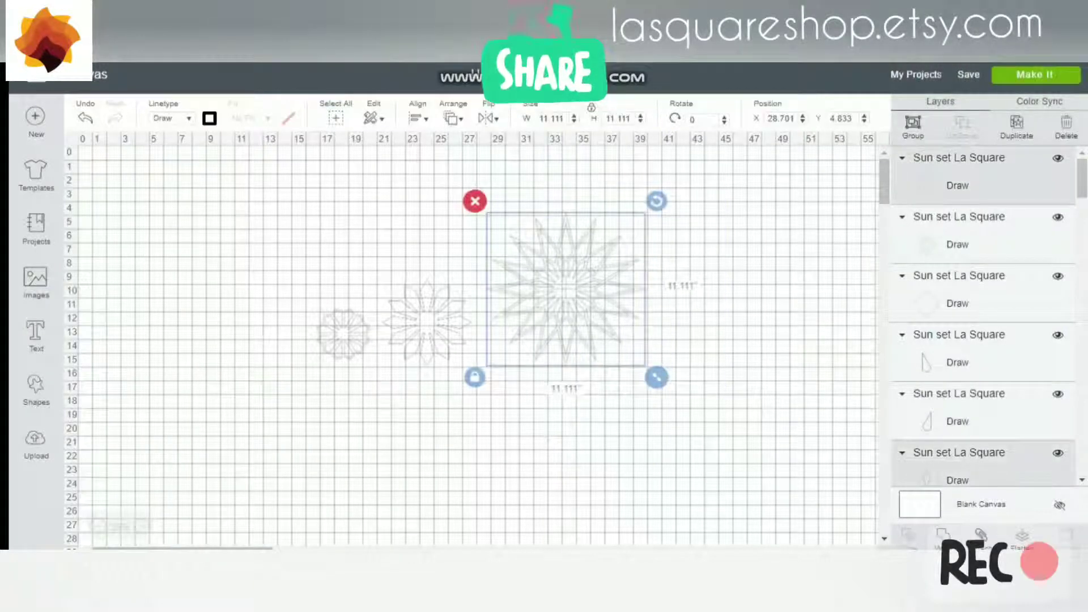
key("ctrl+g")
left_click_drag(566, 289, 658, 289)
left_click(427, 322)
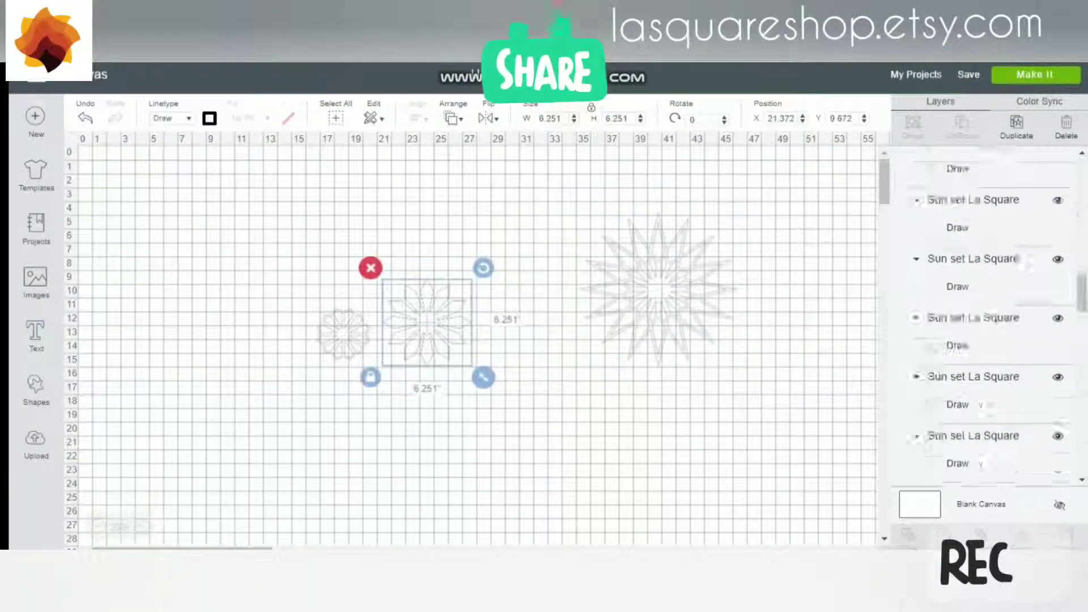
left_click_drag(427, 322, 459, 322)
Group the small rosette's pieces and move the group up and away from the medium flower
left_click_drag(291, 282, 380, 389)
right_click(349, 334)
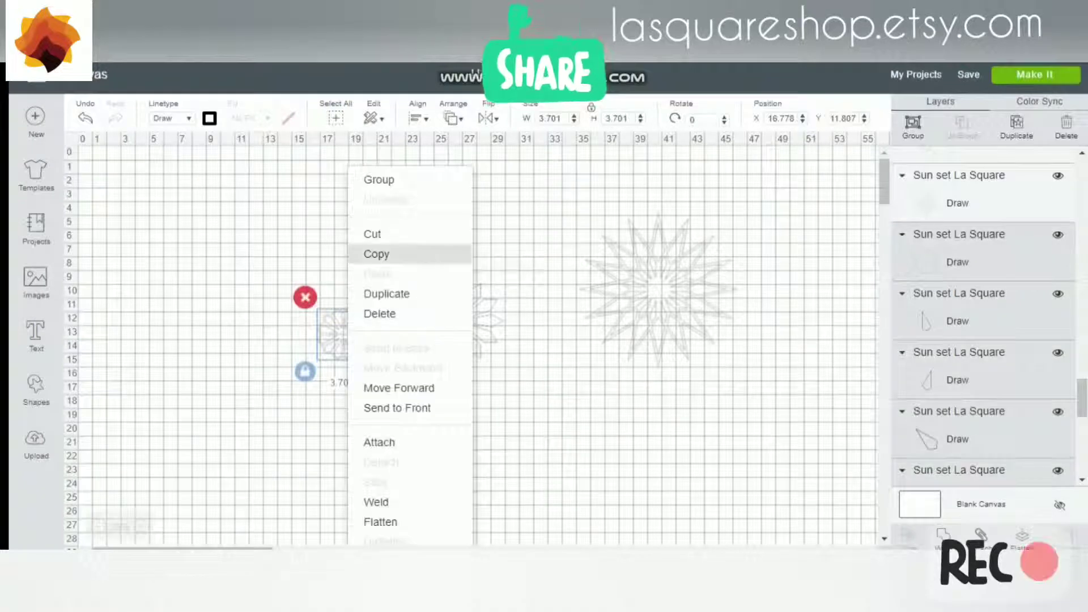
left_click(378, 180)
left_click_drag(343, 335, 250, 260)
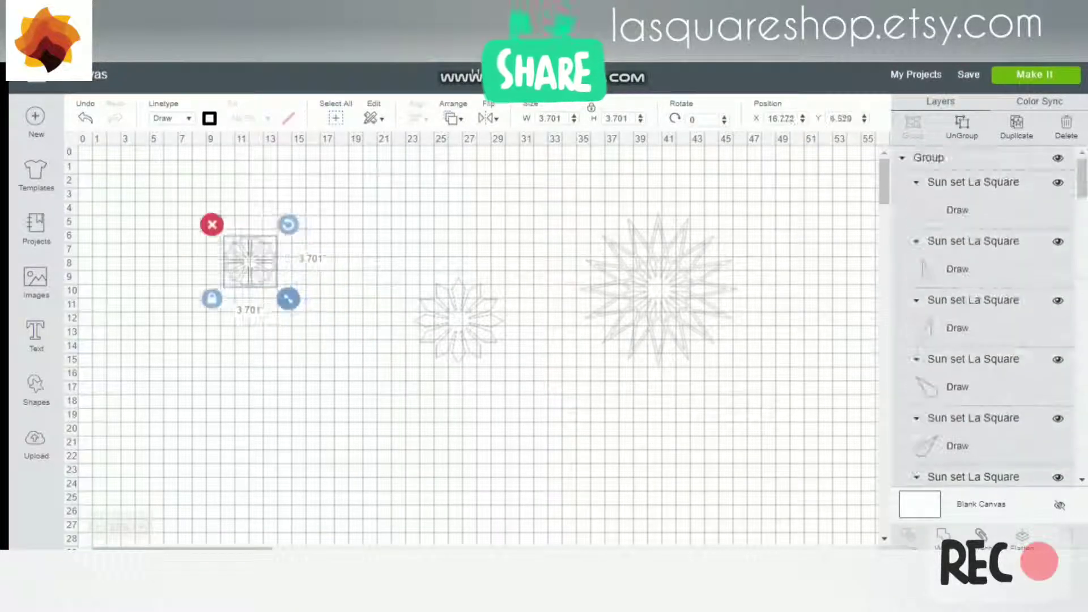
Enlarge the small rosette and the medium flower, reposition them beside each other, and select the large star group
left_click_drag(290, 298, 226, 284)
left_click(460, 322)
left_click_drag(514, 373, 656, 512)
left_click_drag(529, 390, 436, 382)
left_click_drag(747, 397, 675, 297)
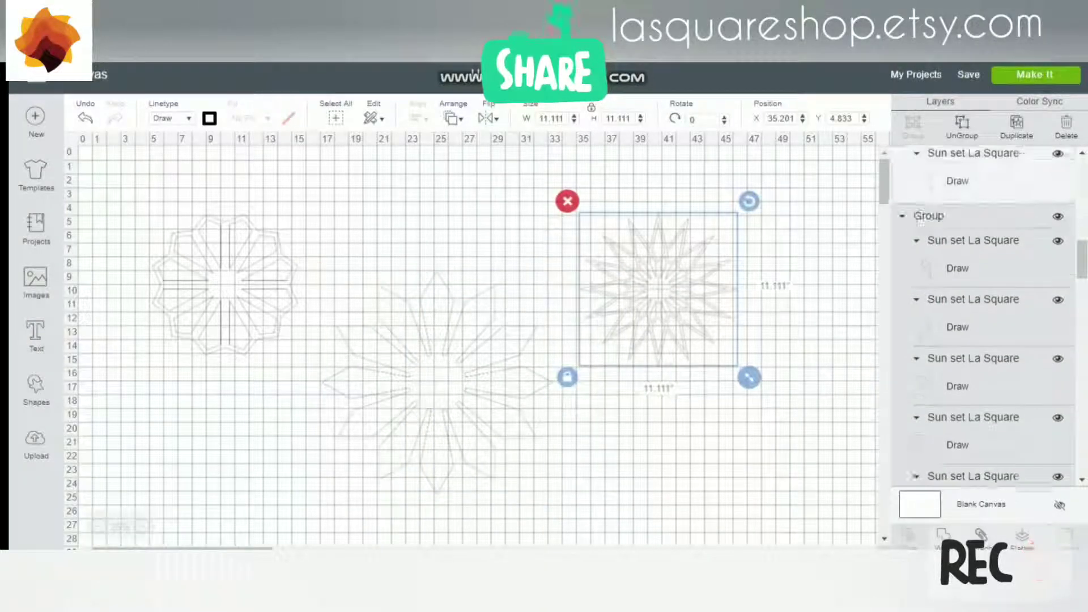
Enlarge the large star group and move the medium flower up to about X 17.2, Y 3.95
left_click_drag(749, 374, 849, 475)
left_click(567, 431)
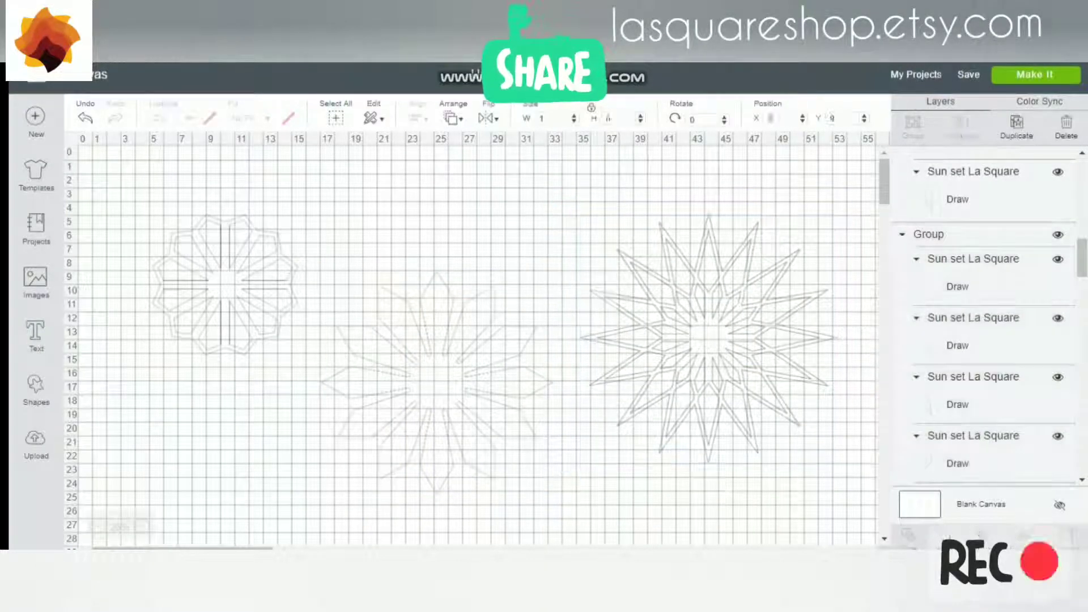
left_click_drag(465, 374, 466, 304)
Try the Midnight and Tawny fine point pen colours on the medium flower
left_click(209, 118)
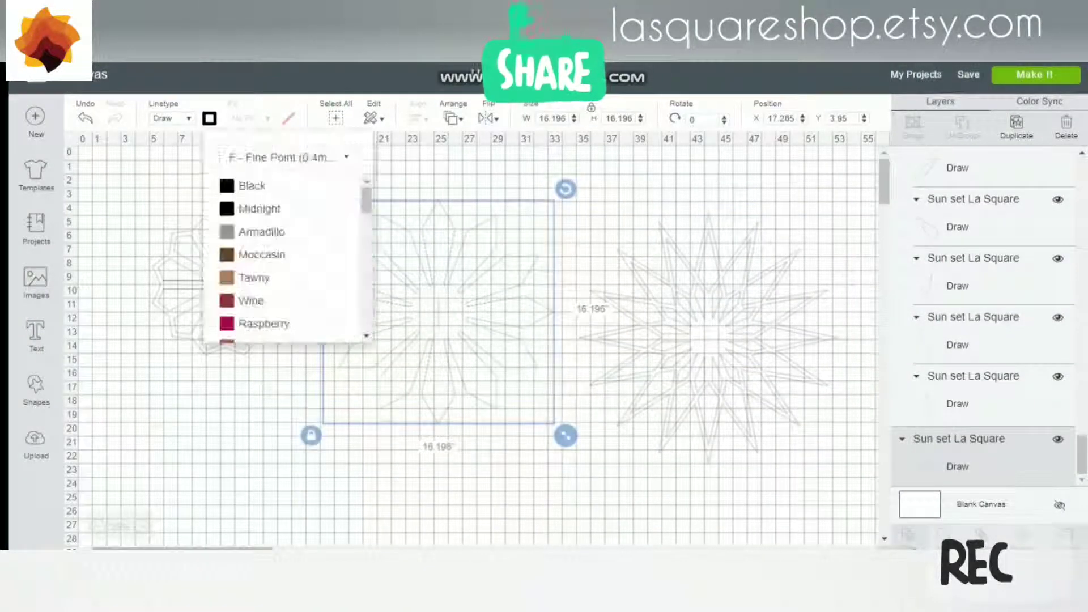
left_click(259, 209)
left_click(254, 277)
Switch the medium flower's linetype to Score and after that to Cut
left_click(170, 118)
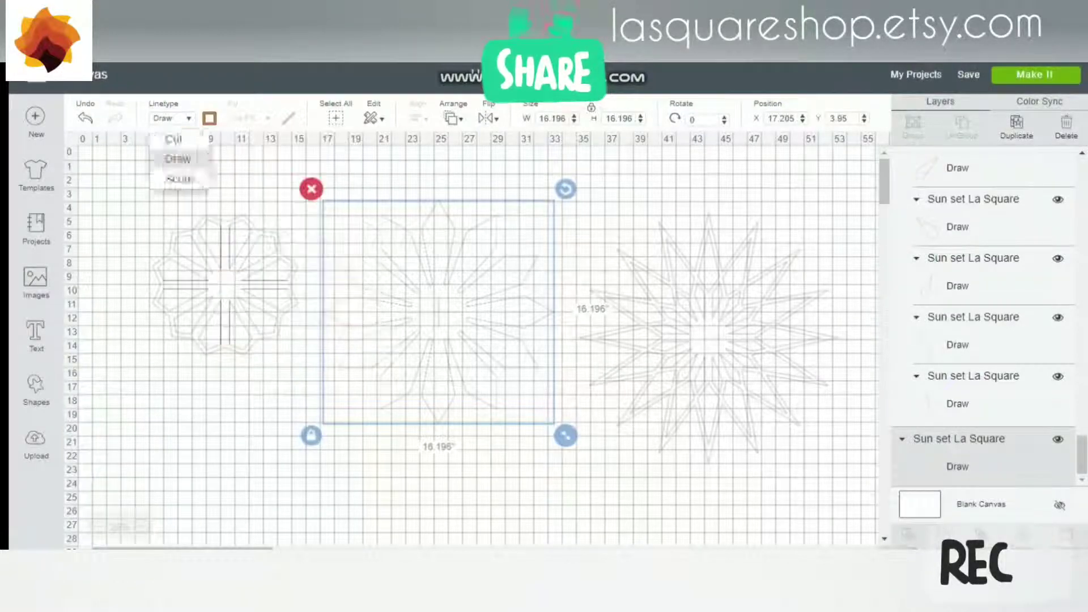
left_click(176, 176)
left_click(171, 118)
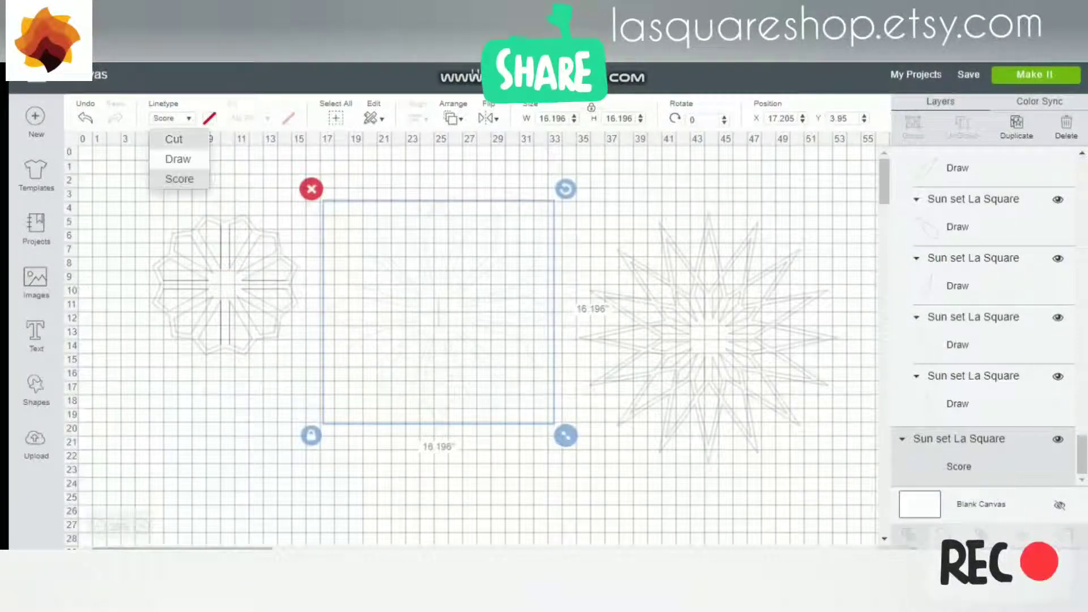
left_click(171, 136)
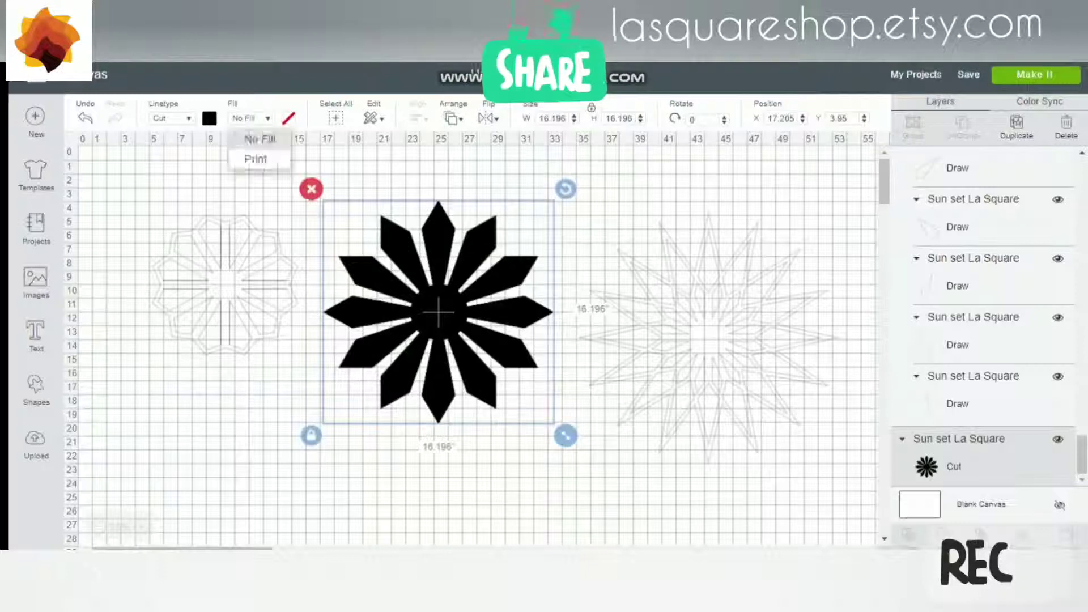
Set the medium flower's cut material colour to white and return its linetype to Draw
left_click(210, 118)
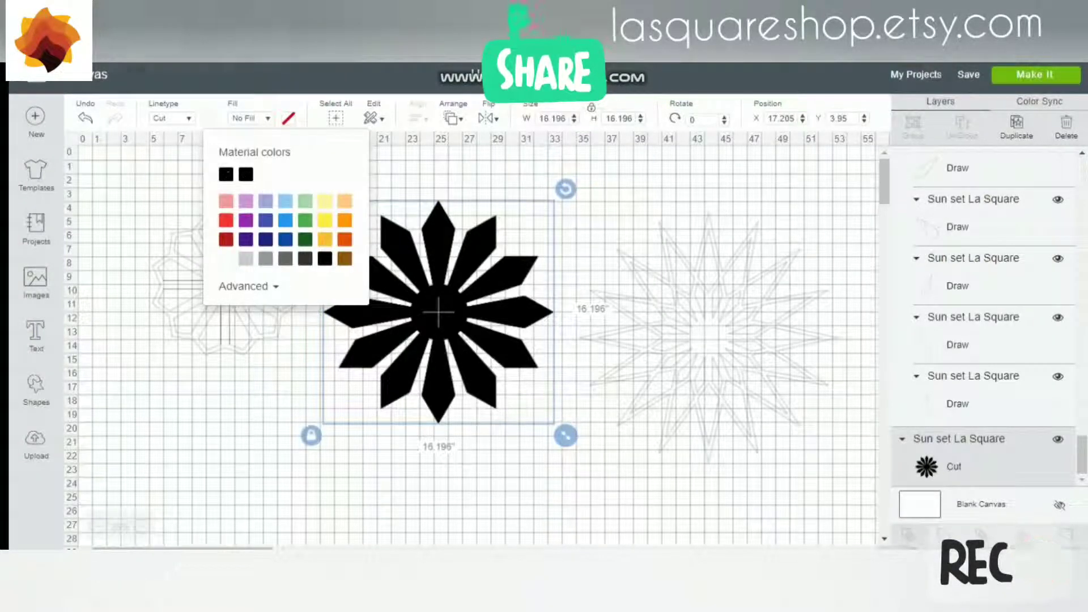
left_click(226, 258)
left_click(170, 117)
left_click(170, 161)
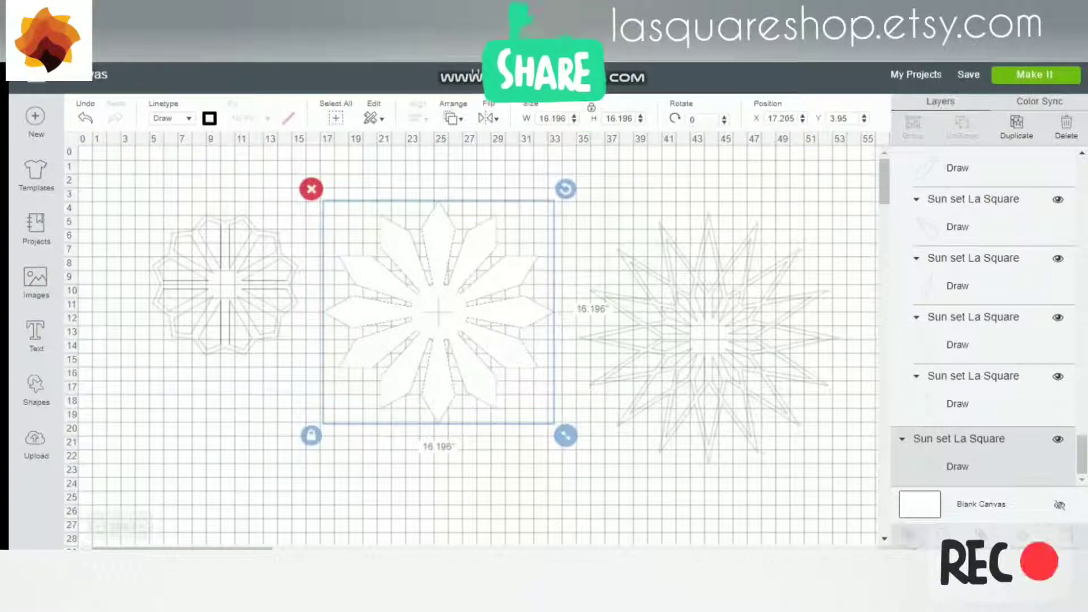
Set the medium flower's pen colour to Adobe from the fine point colours
left_click(209, 118)
scroll(283, 255, "down", 2)
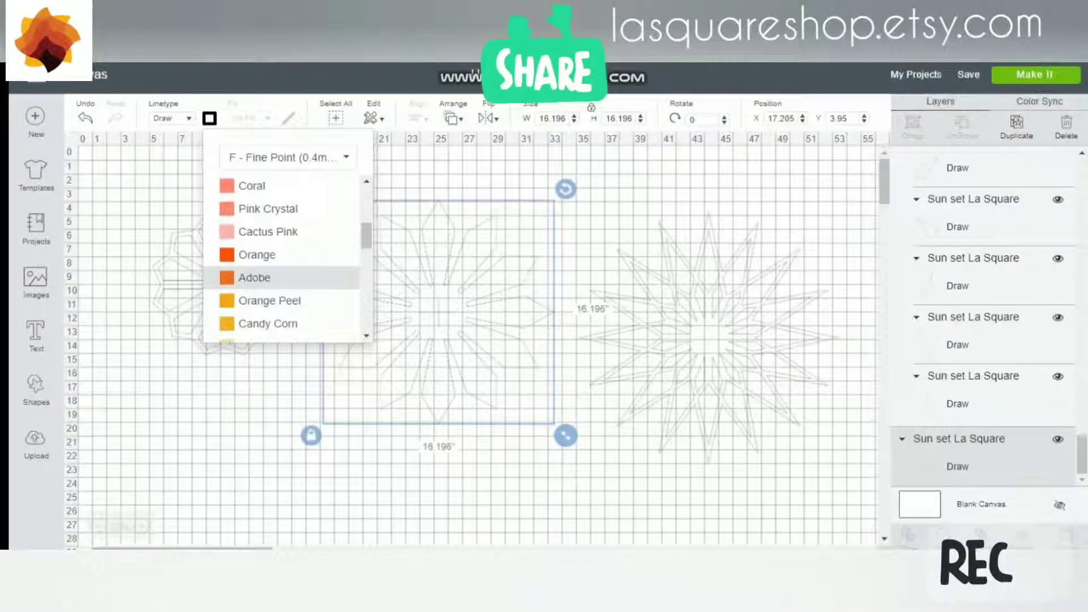
left_click(254, 277)
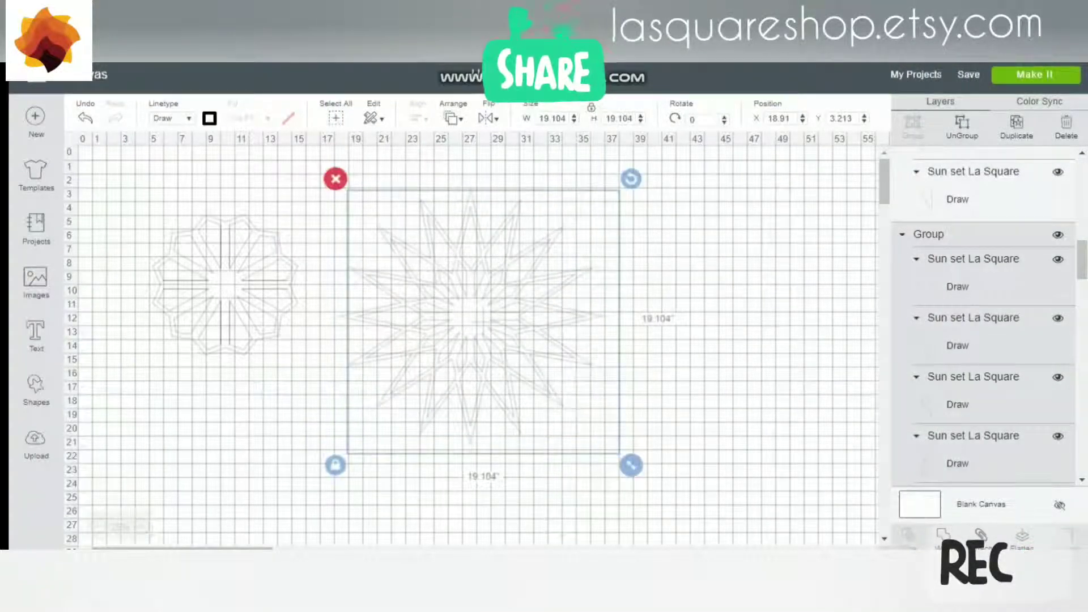
Enlarge the star group to about 20.1 inches at about X 19.5, Y 3.7, and copy it
left_click_drag(484, 322, 492, 328)
left_click_drag(640, 471, 655, 485)
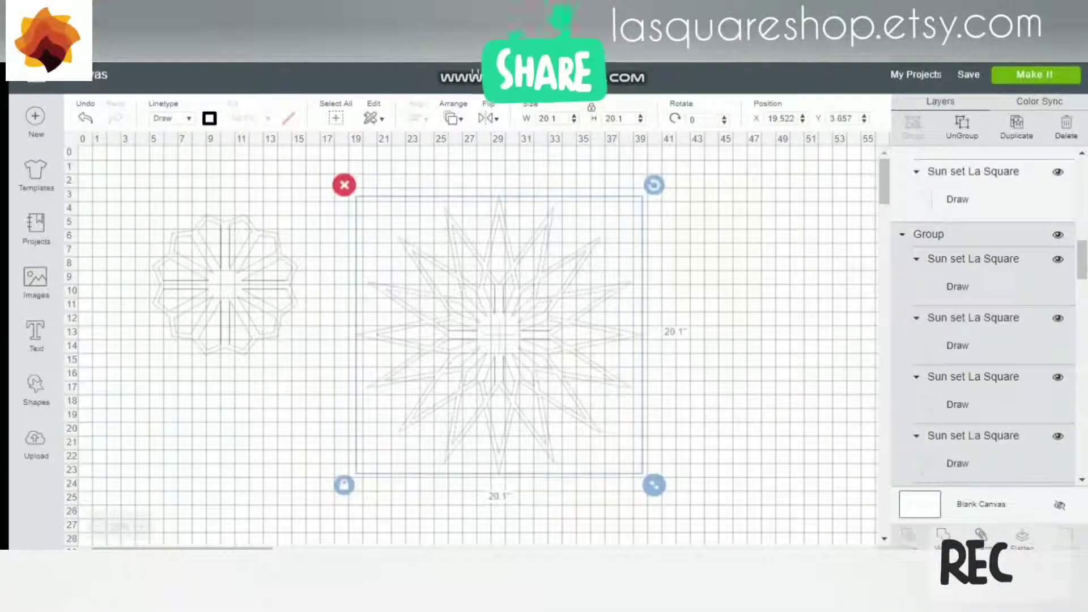
left_click(374, 119)
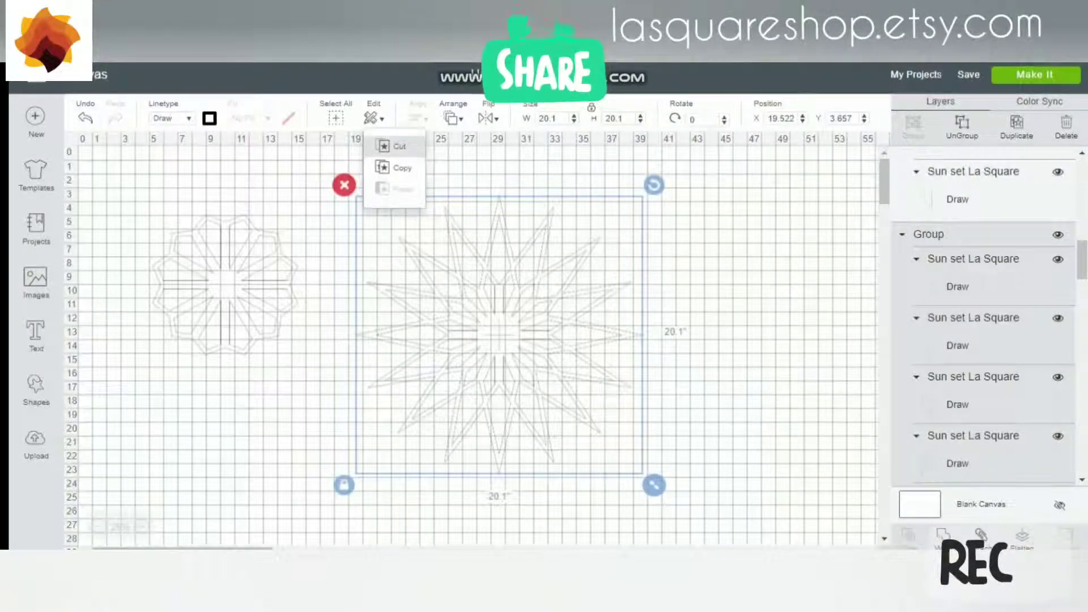
left_click(402, 168)
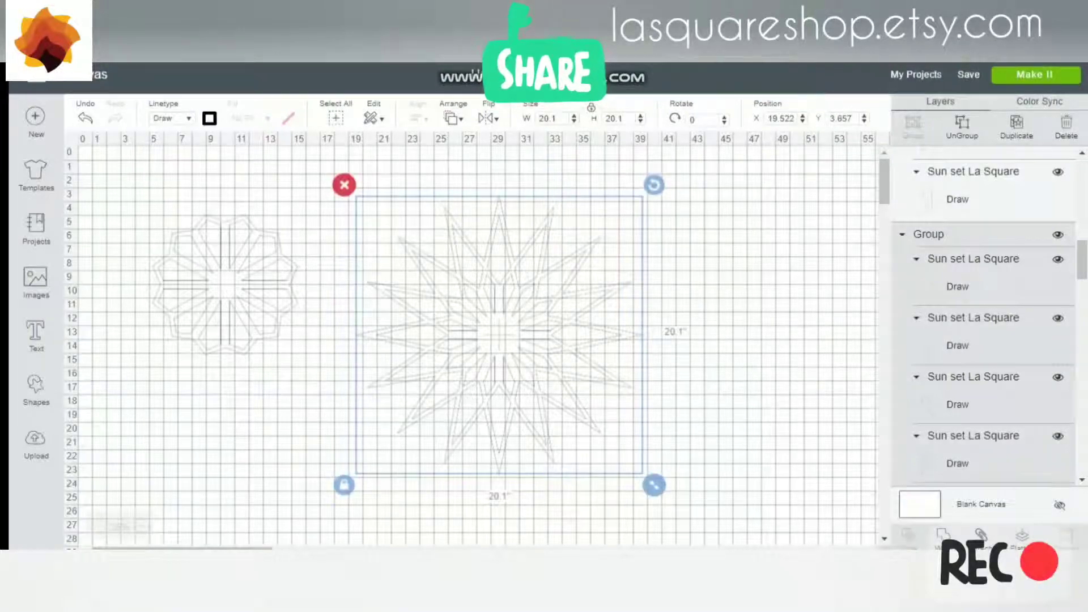
Move the star group aside to the right, and enlarge and reposition the rosette group
left_click_drag(460, 375, 578, 373)
left_click(255, 309)
left_click_drag(309, 367, 448, 500)
left_click_drag(335, 380, 452, 338)
Delete the star group and enlarge the rosette group to about 28.4 inches at about X 8.7, Y 0
left_click(617, 334)
key("Delete")
left_click(281, 340)
left_click_drag(597, 471, 718, 587)
left_click_drag(510, 386, 393, 300)
left_click_drag(390, 340, 404, 340)
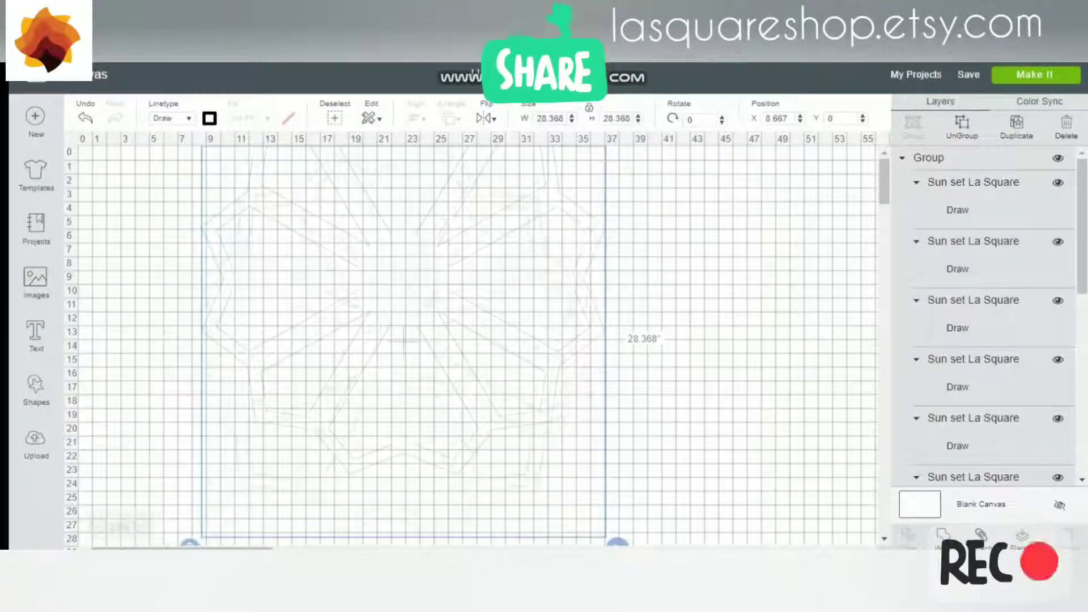
Ungroup the enlarged rosette into separate Draw pieces
scroll(984, 312, "down", 3)
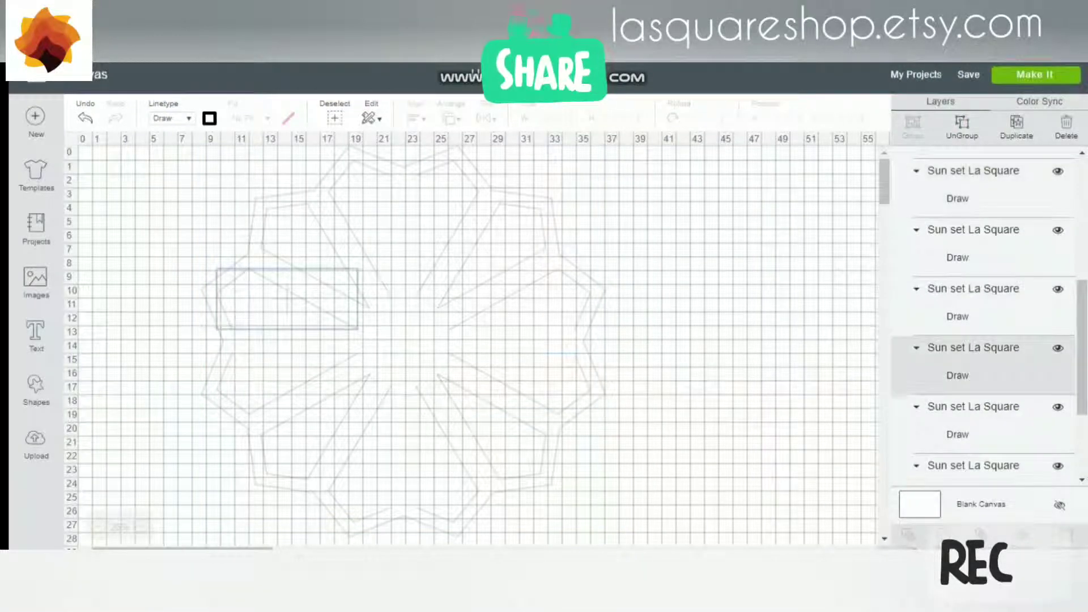
scroll(986, 318, "up", 1)
left_click(962, 127)
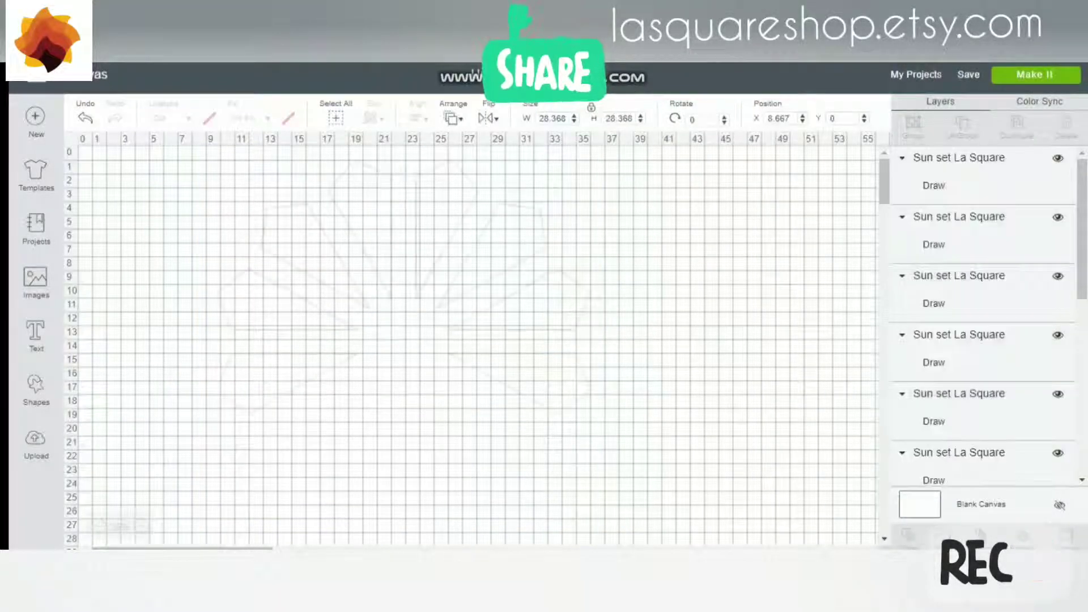
Select the ungrouped rosette layers one at a time to examine which piece each one represents
left_click(959, 171)
scroll(984, 318, "down", 4)
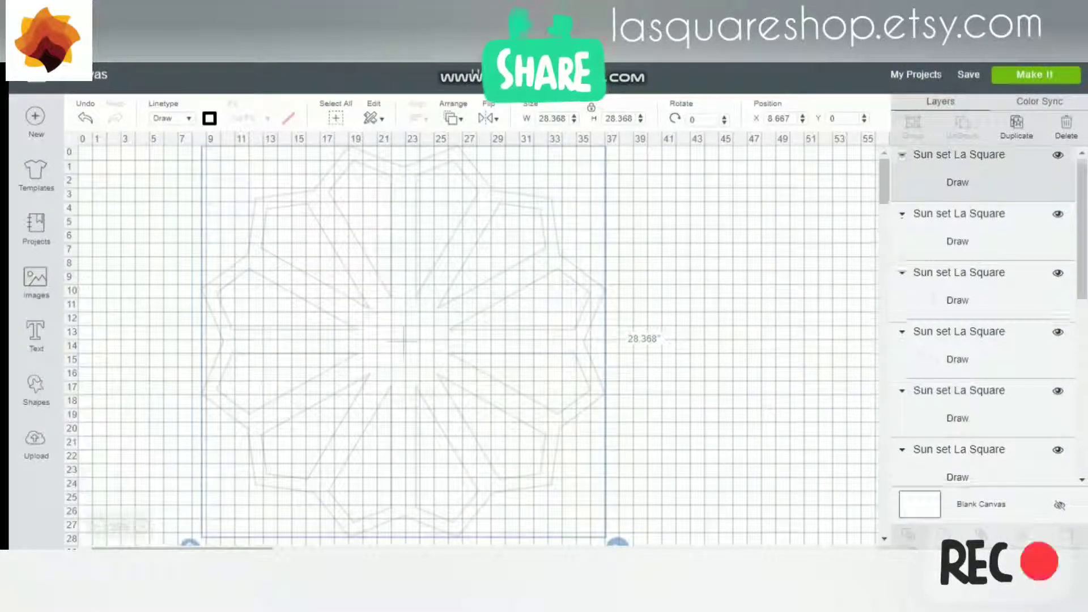
left_click(959, 351)
left_click(959, 409)
left_click(959, 465)
scroll(960, 464, "down", 1)
left_click(959, 458)
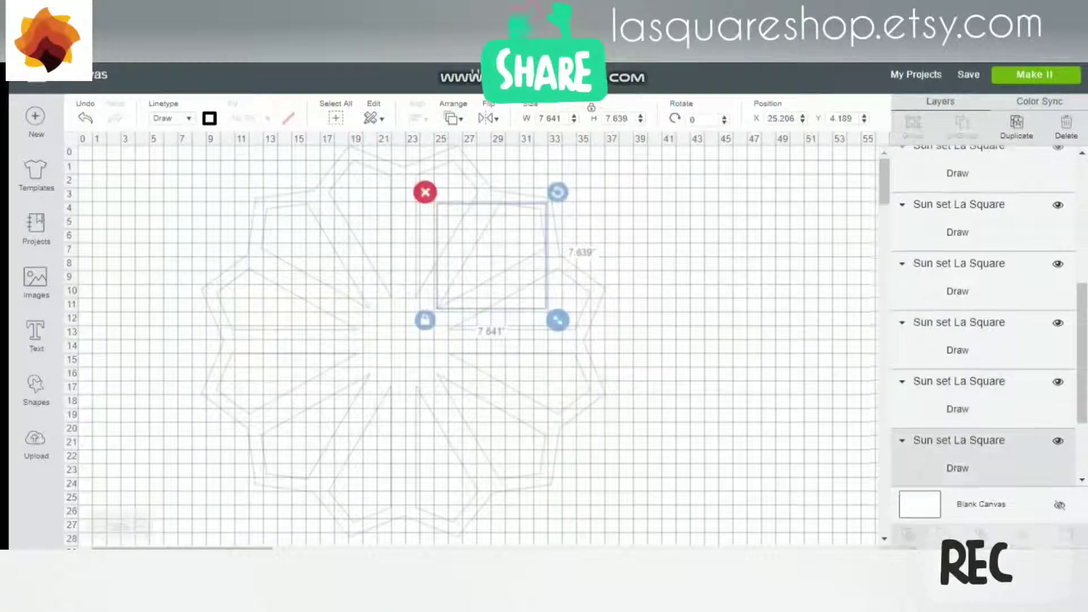
scroll(959, 458, "down", 2)
left_click(959, 399)
left_click(959, 458)
scroll(959, 458, "up", 6)
left_click(959, 172)
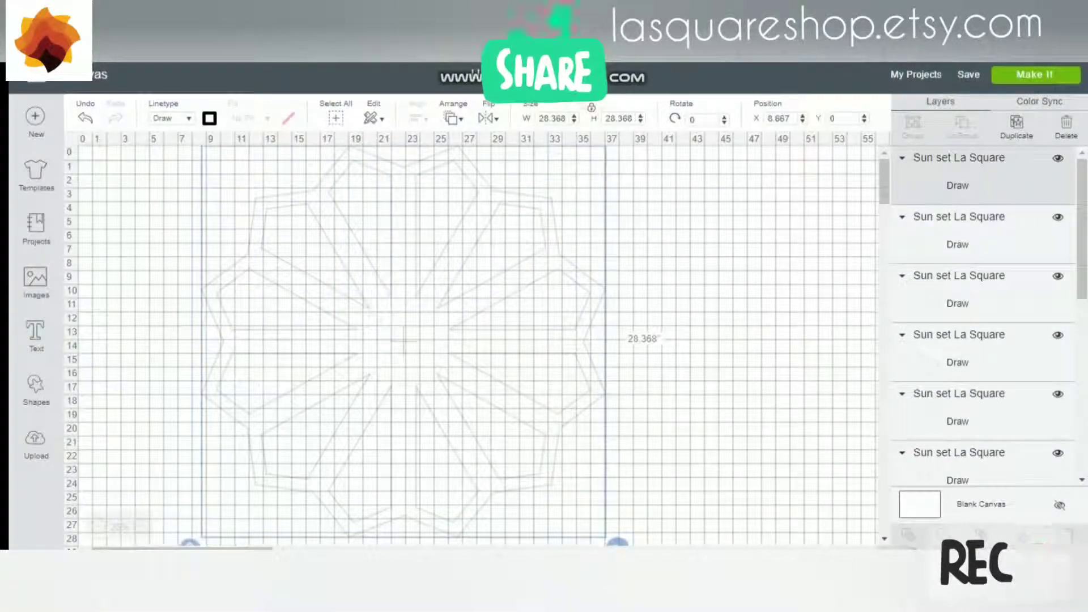
left_click(959, 231)
left_click(959, 290)
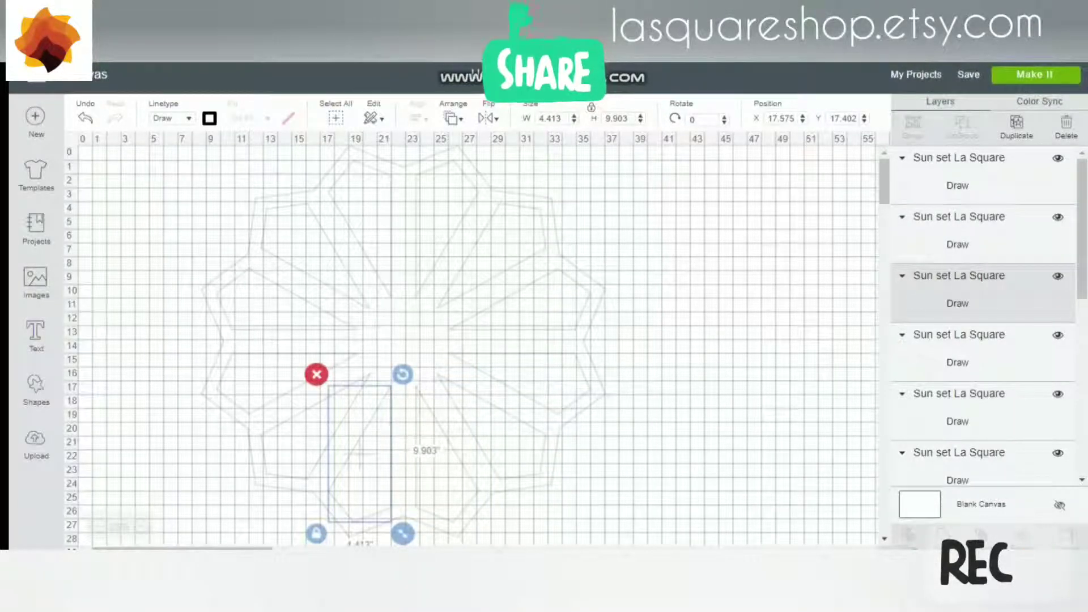
Choose the Draw linetype for the selected lower petal piece and show its available pen types
left_click(172, 118)
left_click(178, 159)
left_click(209, 119)
left_click(289, 158)
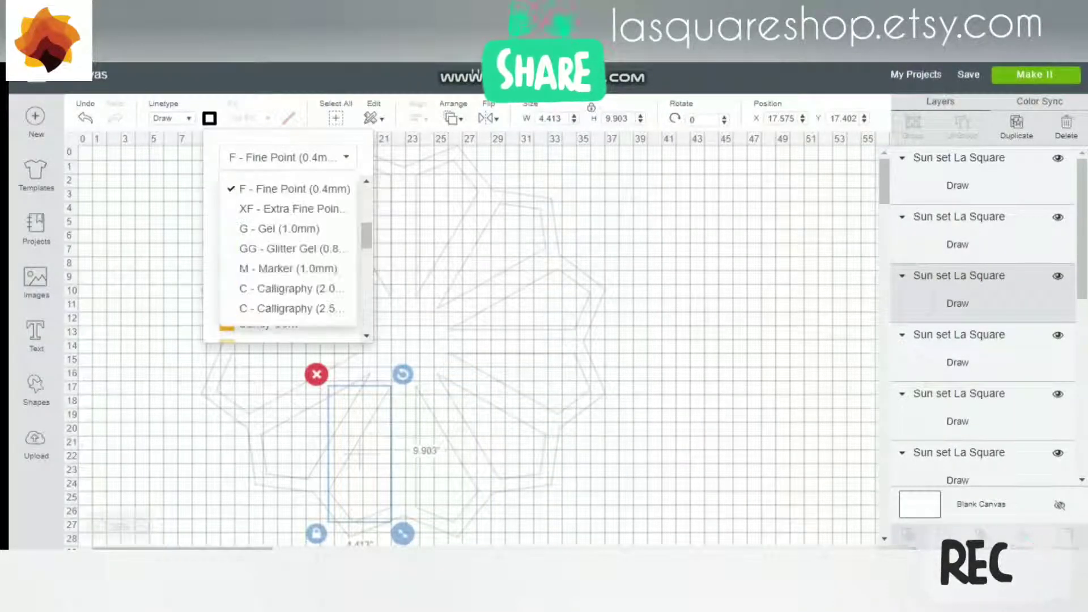
Select all the rosette pieces and try the XF - Extra Fine Point and G - Gel (1.0mm) pen types
left_click_drag(679, 483, 205, 187)
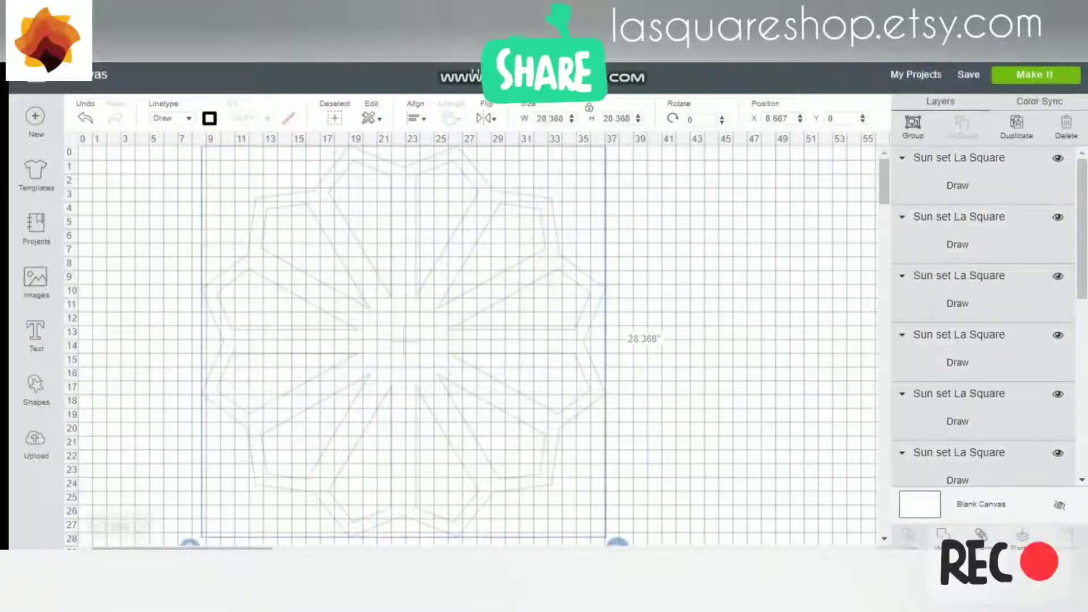
left_click(210, 119)
left_click(289, 158)
left_click(289, 204)
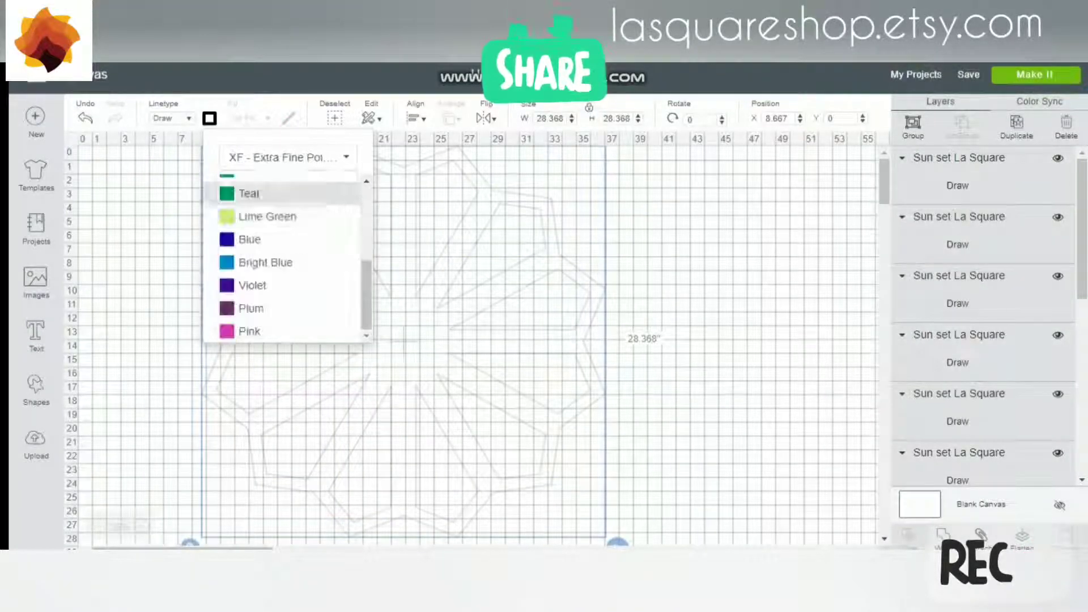
scroll(266, 216, "up", 5)
left_click(289, 157)
left_click(317, 224)
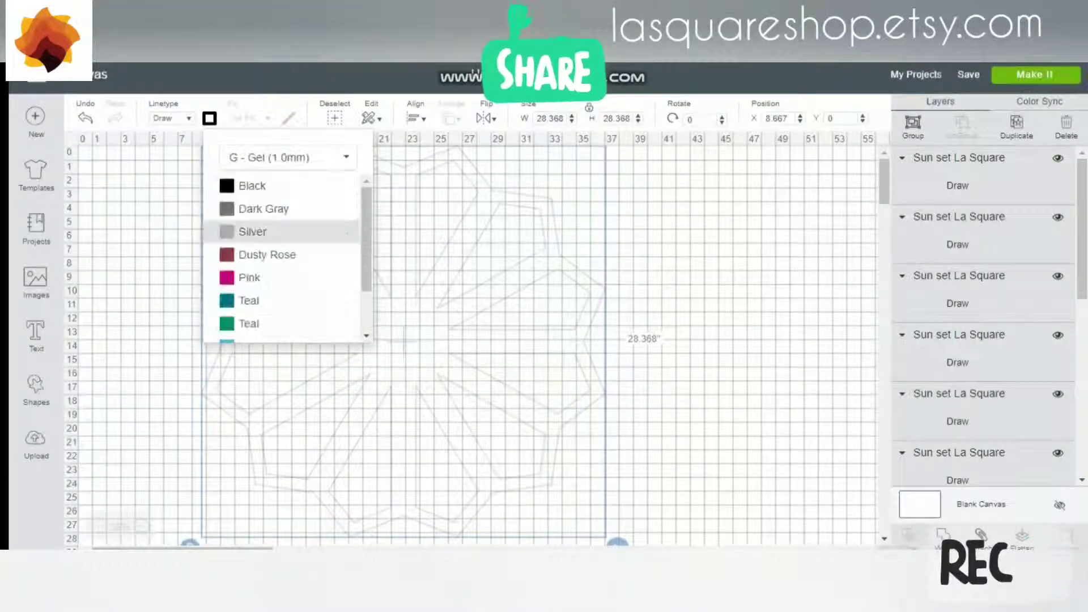
Choose the C - Calligraphy (2.0) pen type for the rosette pieces and clear the selection
left_click(289, 158)
left_click(291, 287)
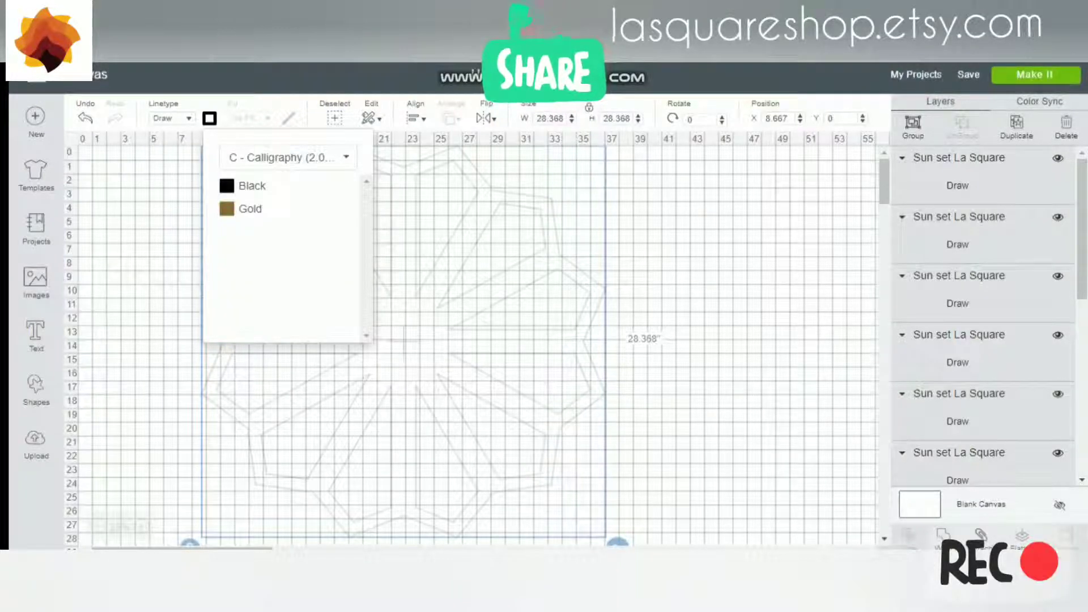
left_click(289, 157)
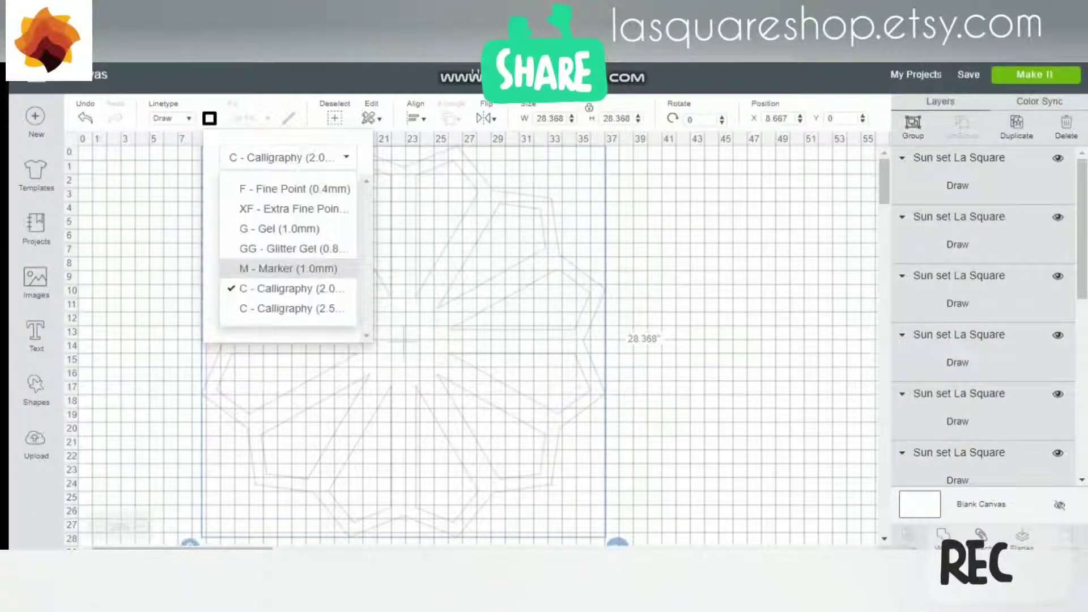
left_click(290, 288)
left_click(334, 118)
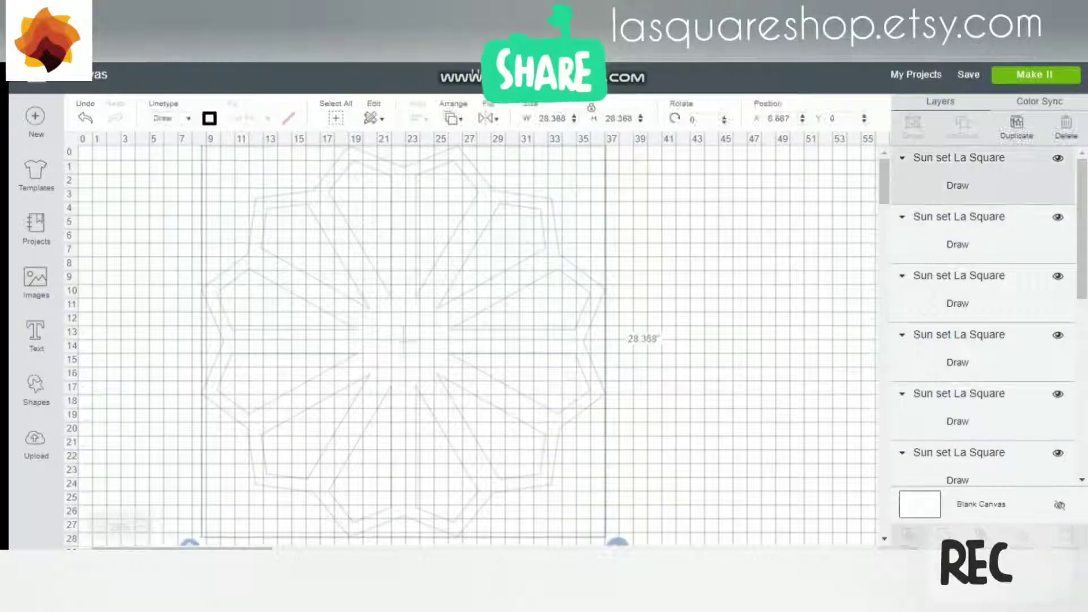
left_click(209, 117)
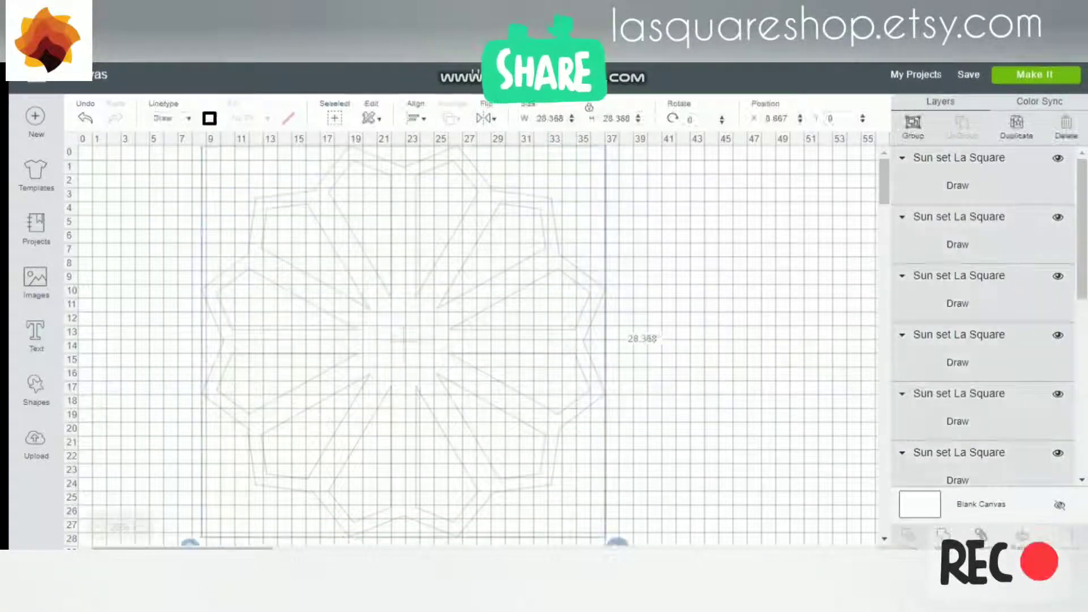